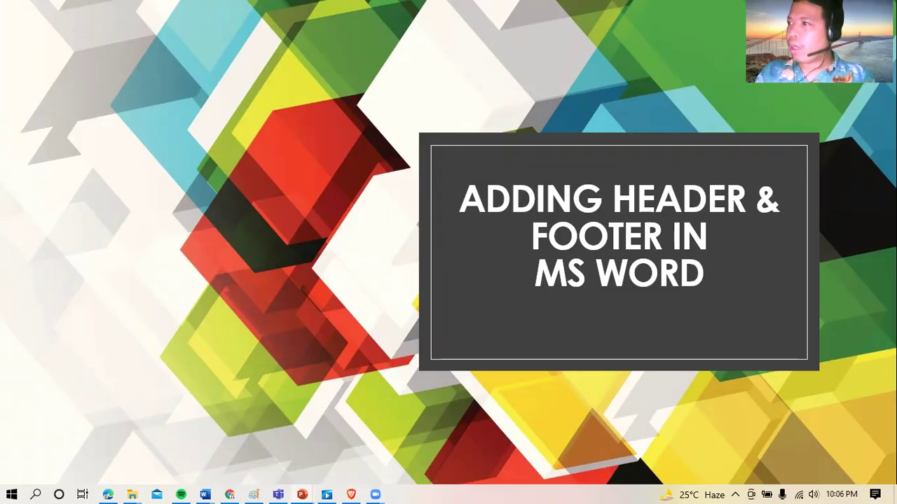
Step: Switch from the PowerPoint slide show to the blank Word document
key("alt+Tab")
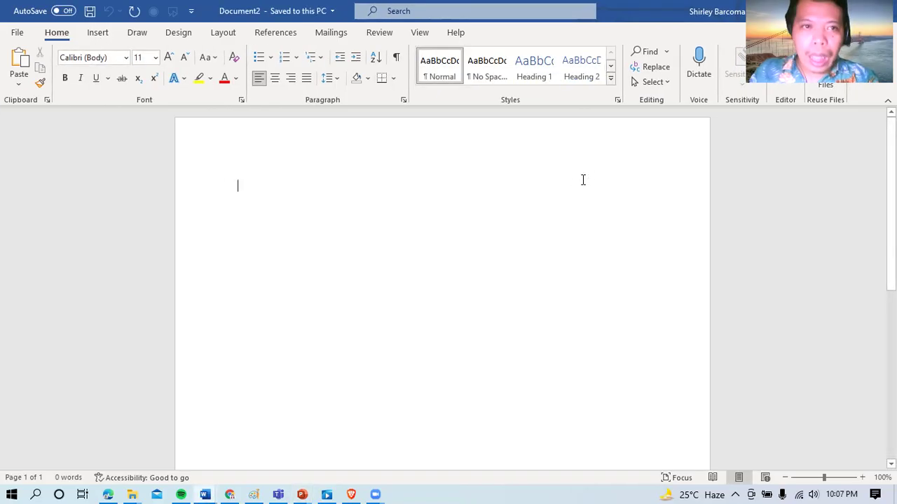
left_click(100, 37)
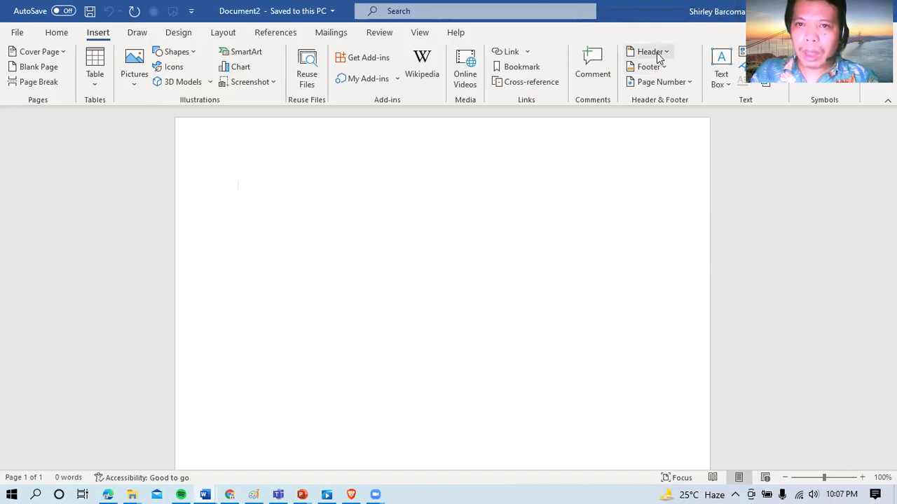
left_click(657, 52)
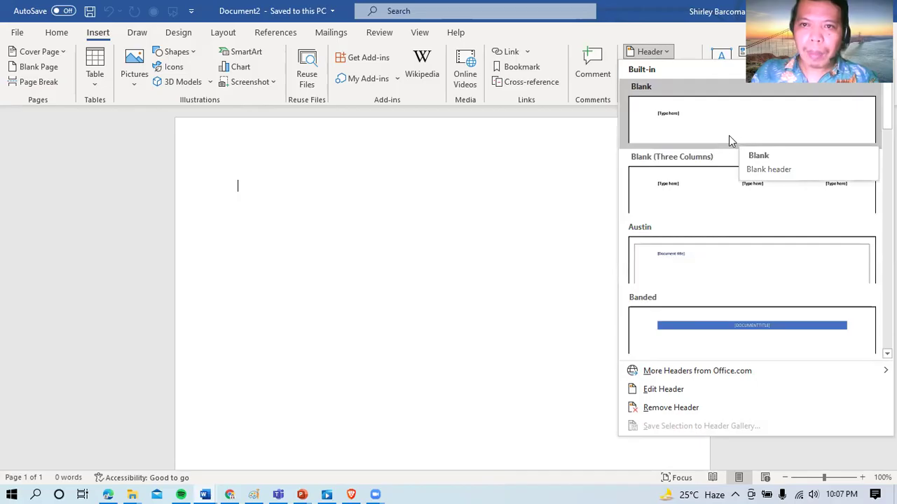
left_click(487, 333)
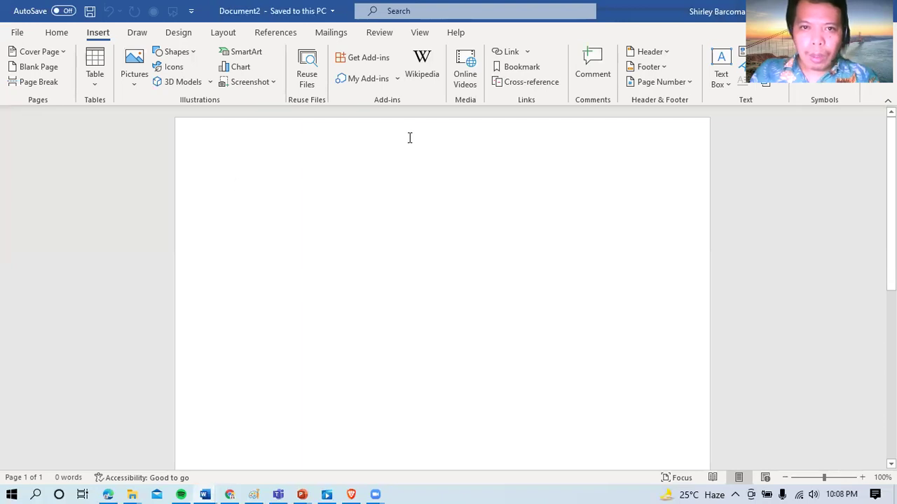
Step: Type a centred header: LYCEUM OF ALABANG INC., the Km 30 National Road address, and Tel. No. 8569324 loc. 152
double_click(410, 138)
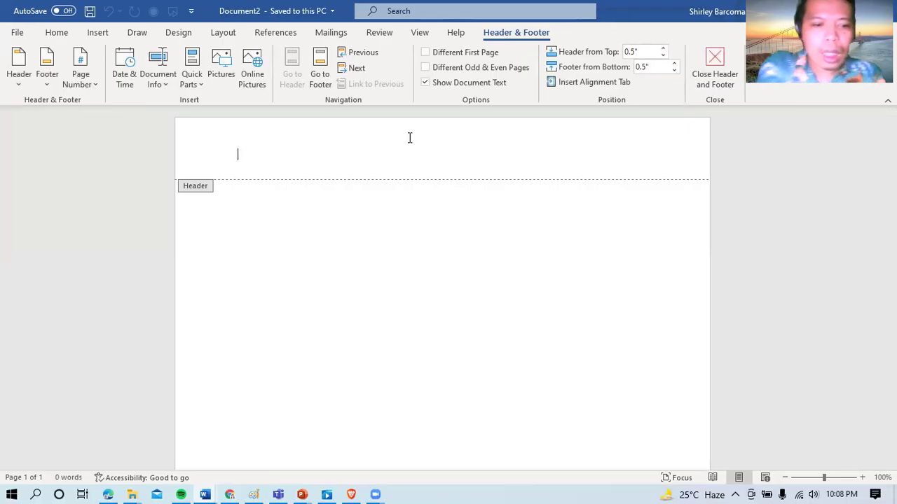
key("ctrl+e")
type("L")
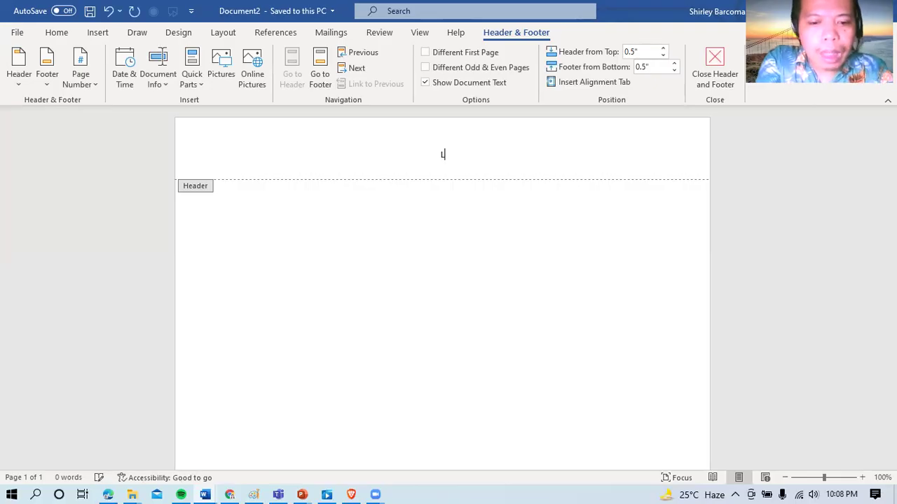
type("YCEUM OF ")
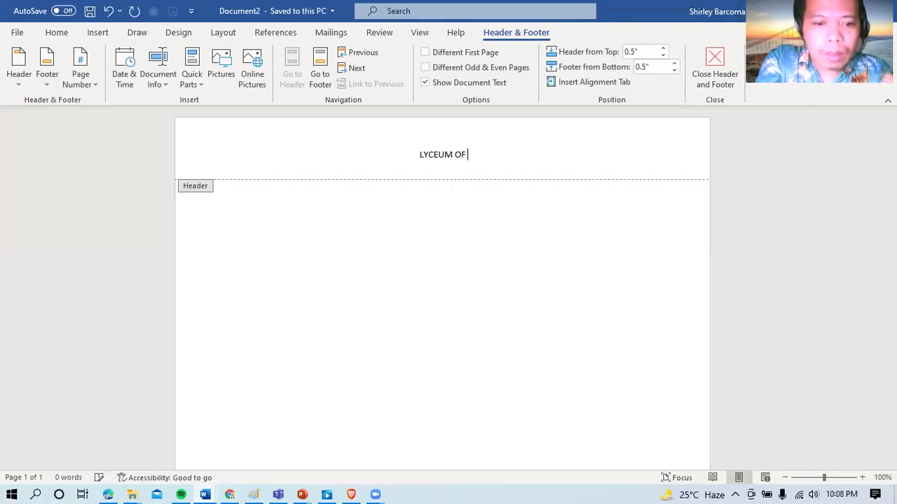
type("ALABANG INC")
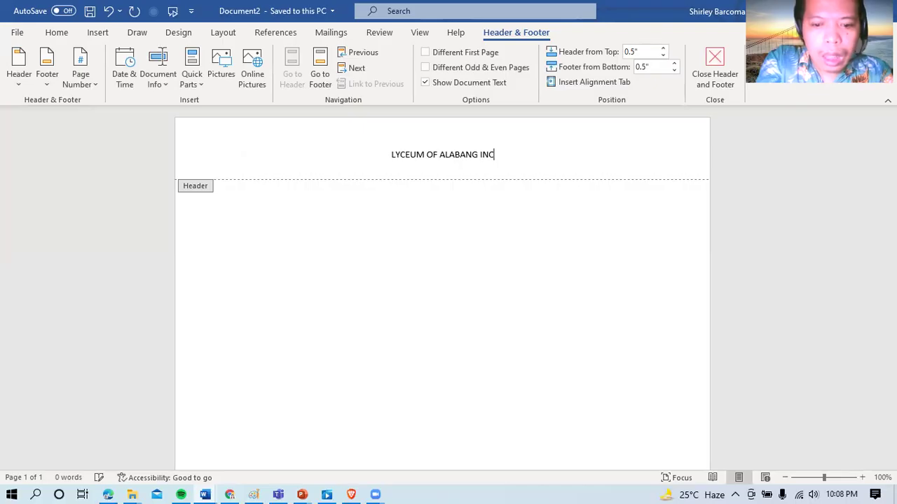
type(".")
key("Return")
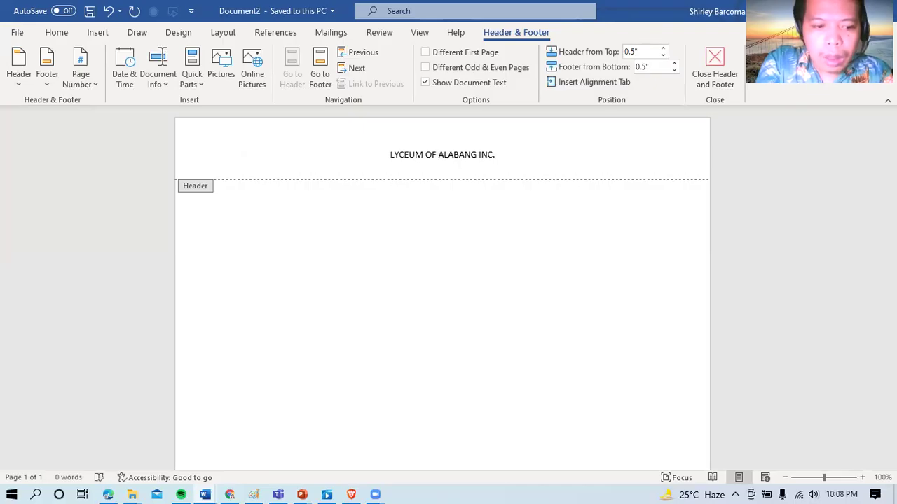
type("Km 30")
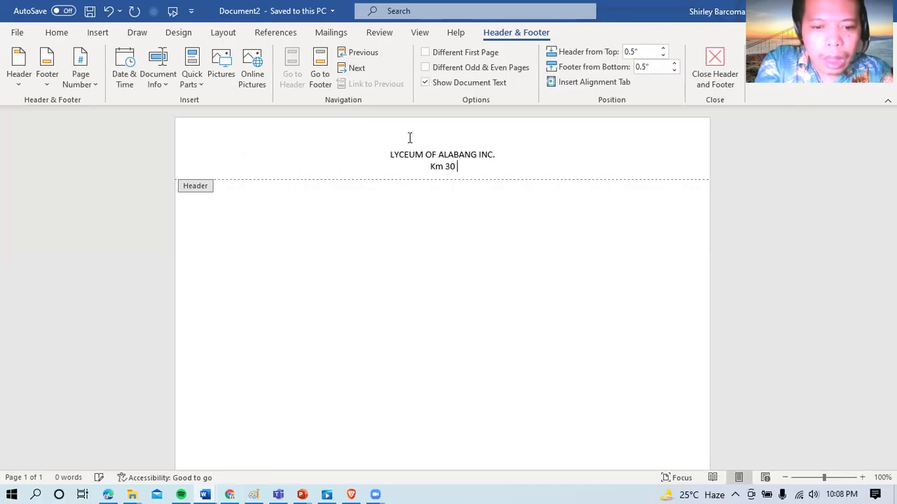
type(", N")
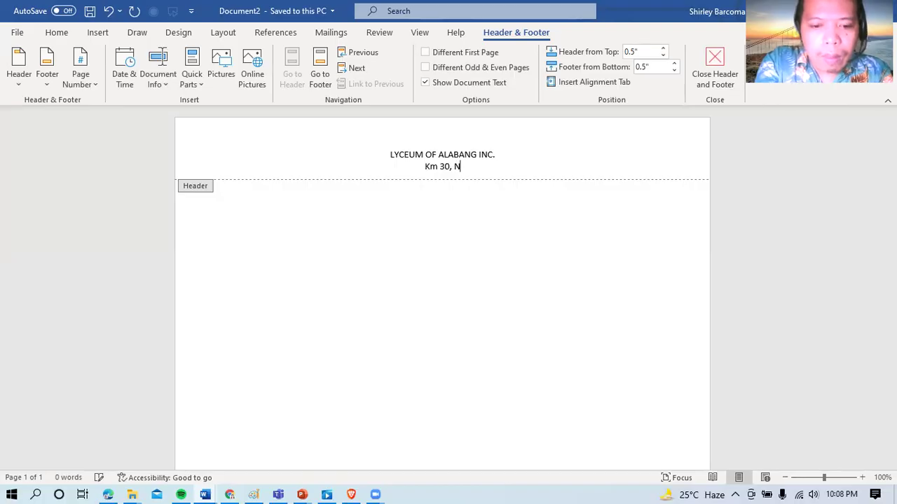
type("ational Roa")
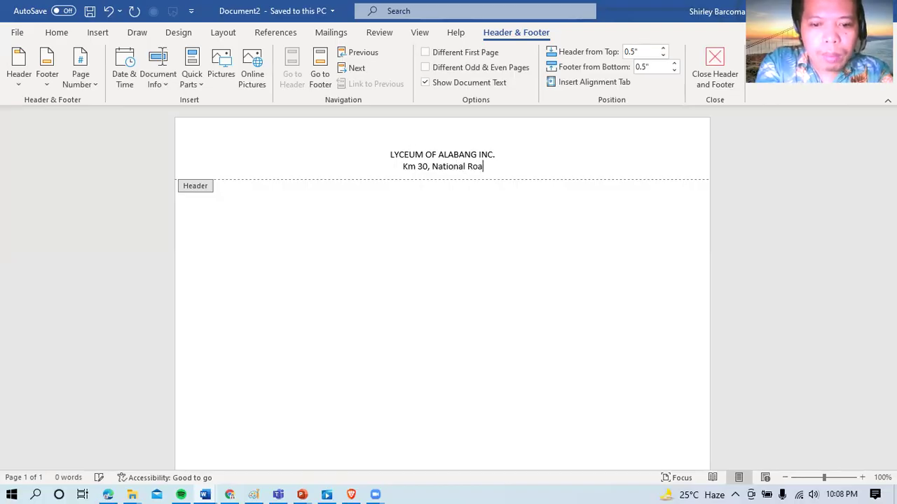
type("d, Tunasan")
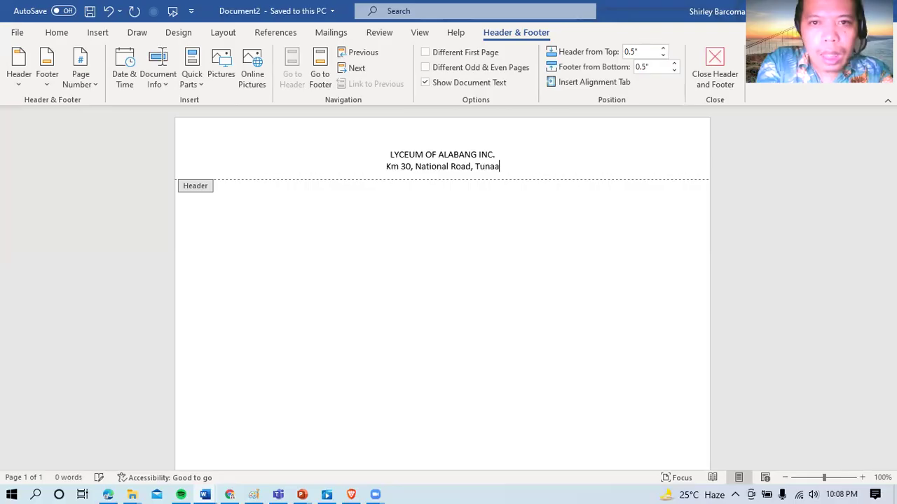
type(", ")
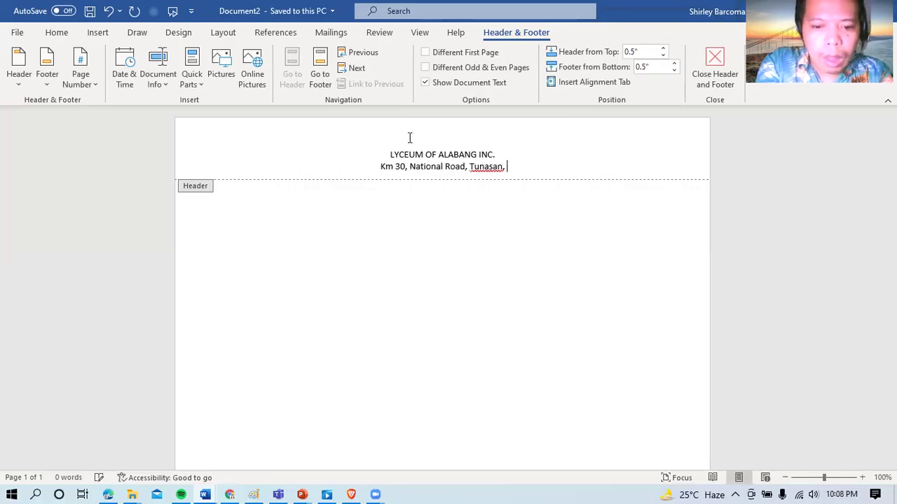
type("Muntinlupa City")
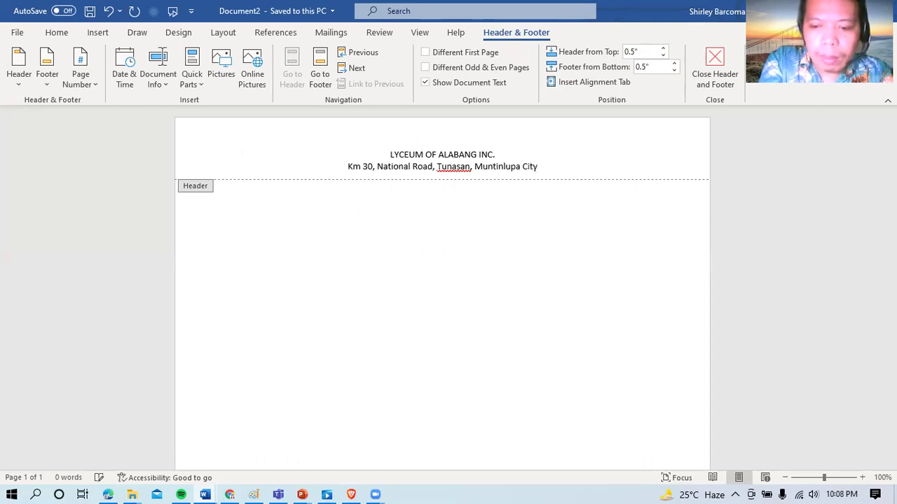
key("Return")
type("Tel")
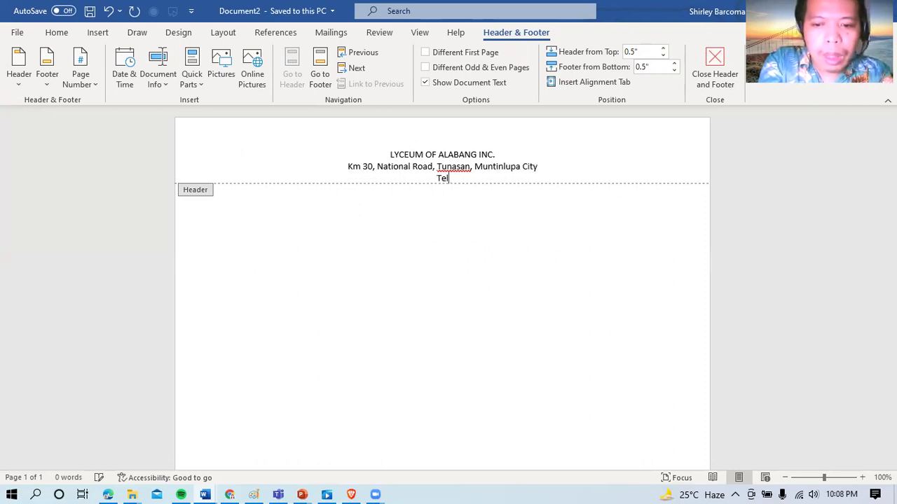
type(". No. ")
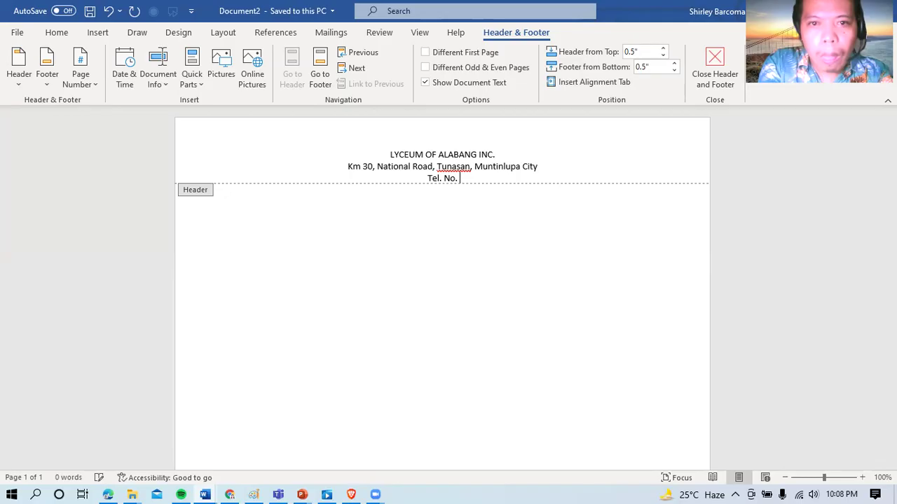
type("856")
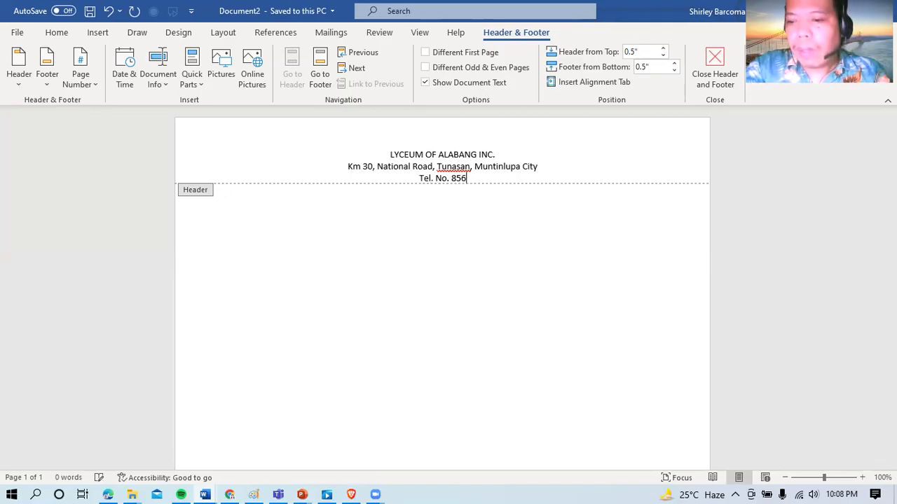
type("9324 loc,")
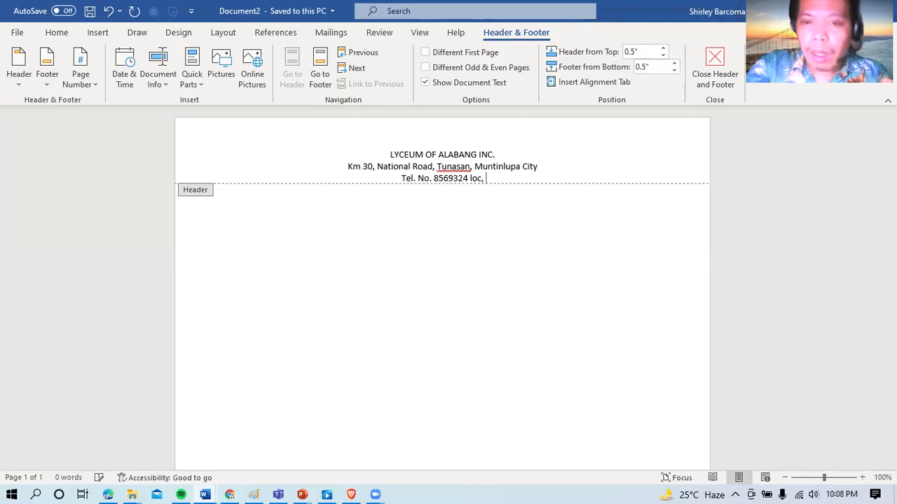
key("BackSpace")
key("BackSpace")
type(". 152")
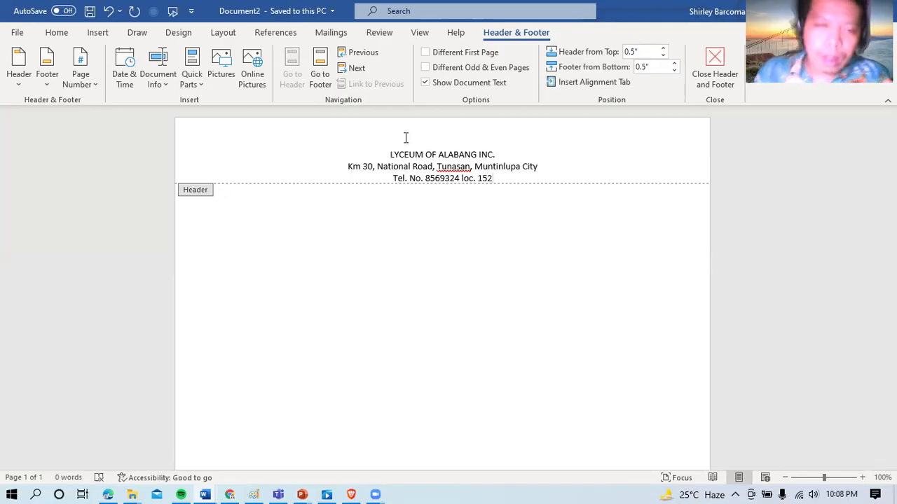
key("ctrl+a")
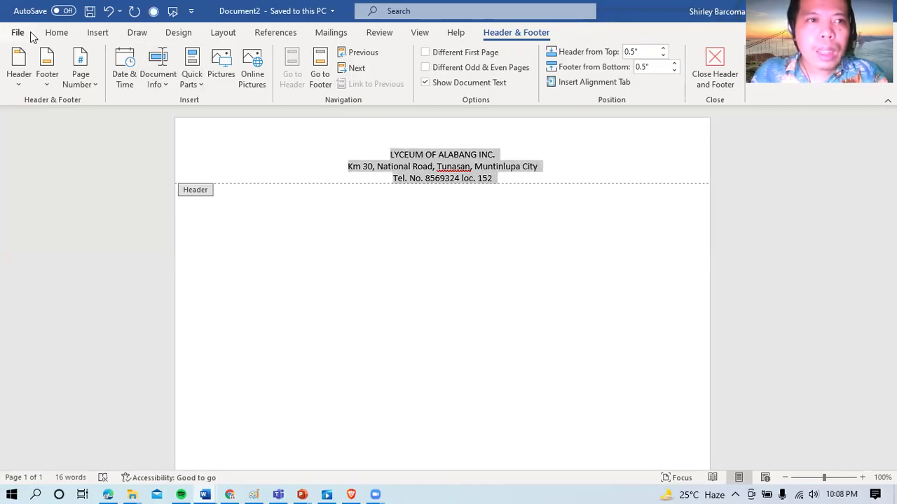
Step: Set all the header text to Arial, 12 pt
left_click(55, 34)
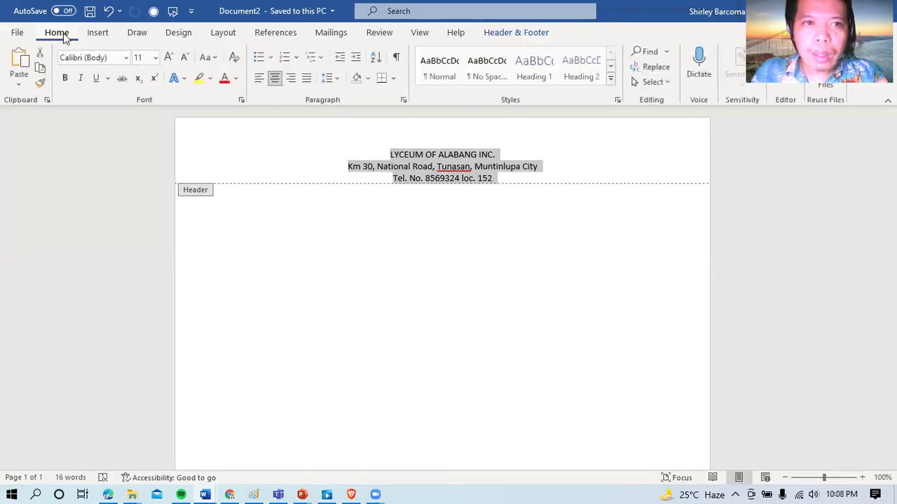
left_click(155, 58)
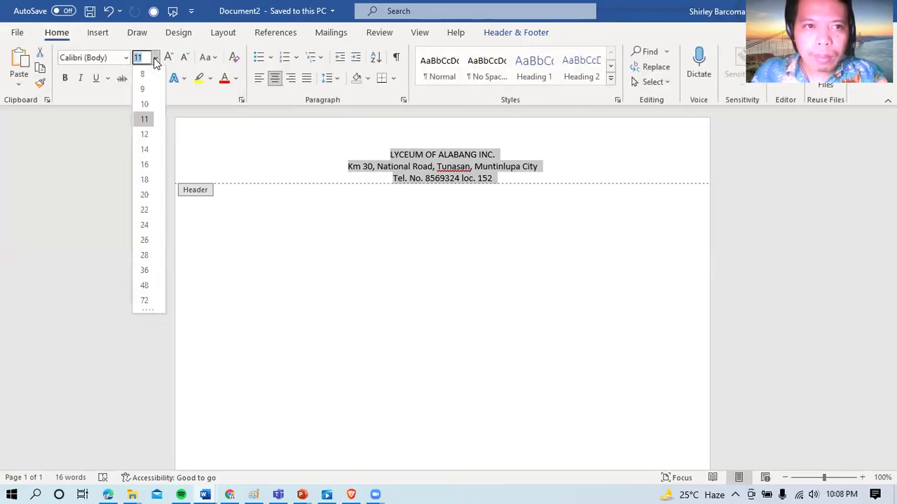
left_click(148, 135)
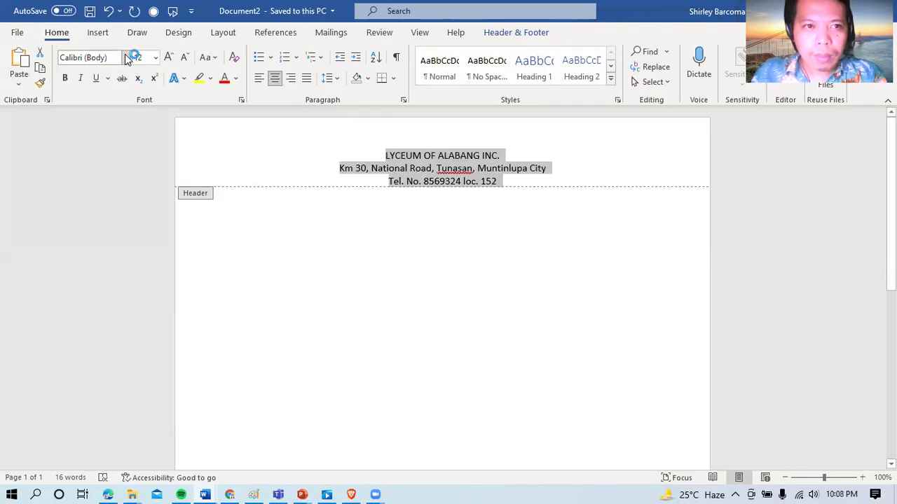
left_click(126, 58)
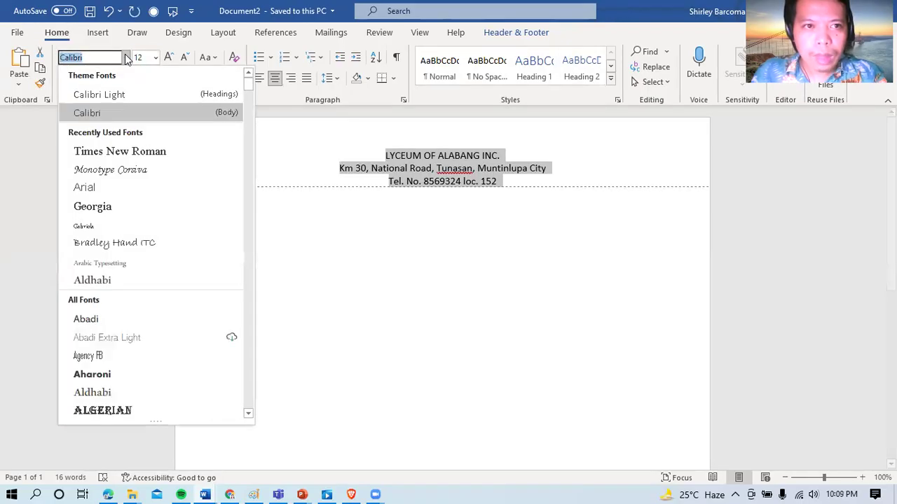
left_click(98, 190)
left_click(443, 179)
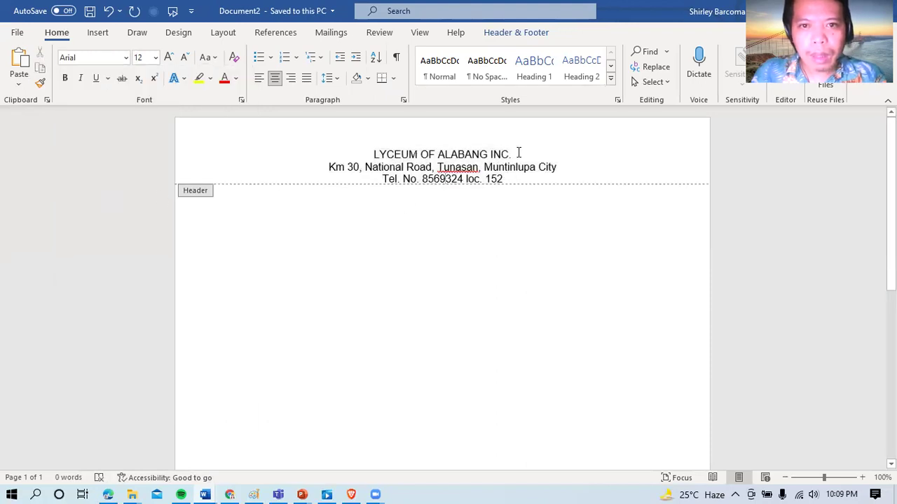
Step: Make the LYCEUM OF ALABANG INC. title Georgia, 22 pt and bold
left_click_drag(518, 150, 376, 147)
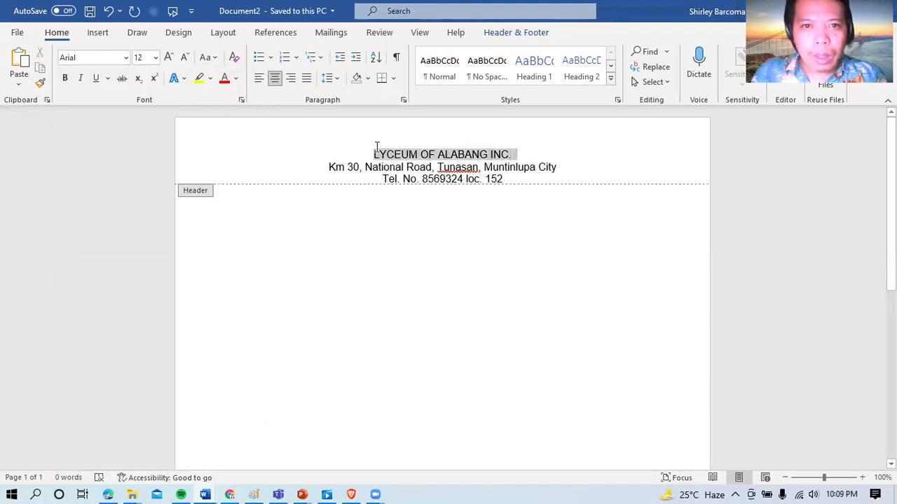
left_click(125, 59)
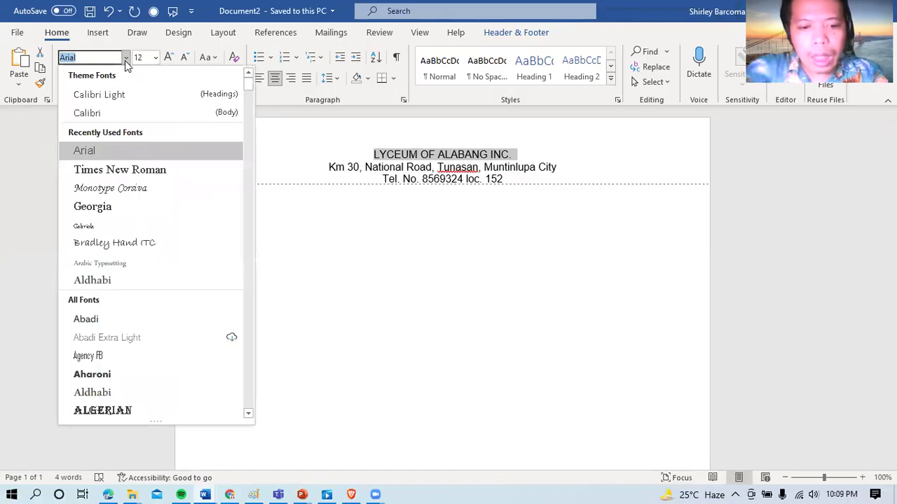
type("Georg")
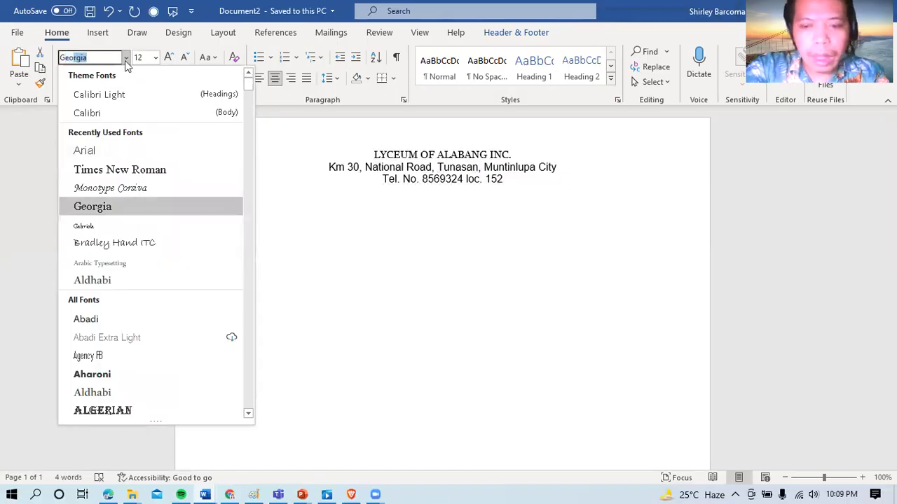
left_click(127, 61)
key("ctrl+shift+period")
key("ctrl+shift+period")
key("ctrl+shift+period")
key("ctrl+shift+period")
key("ctrl+shift+period")
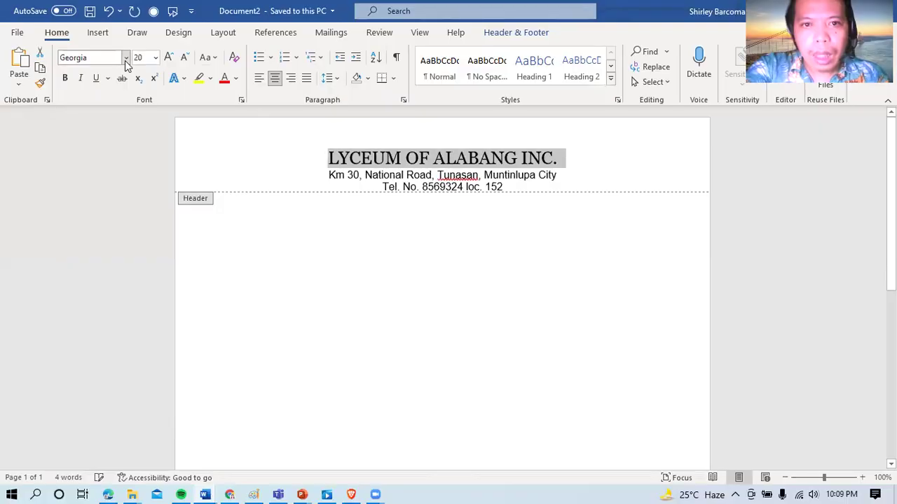
key("ctrl+b")
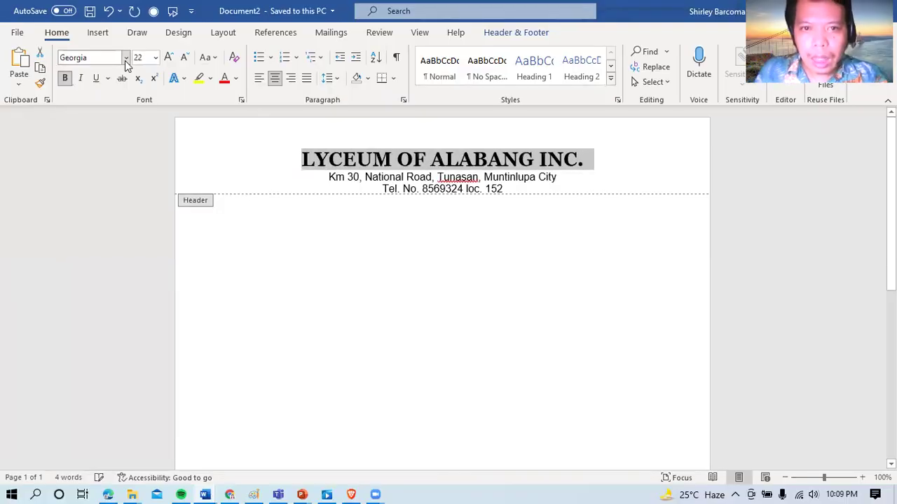
left_click(509, 188)
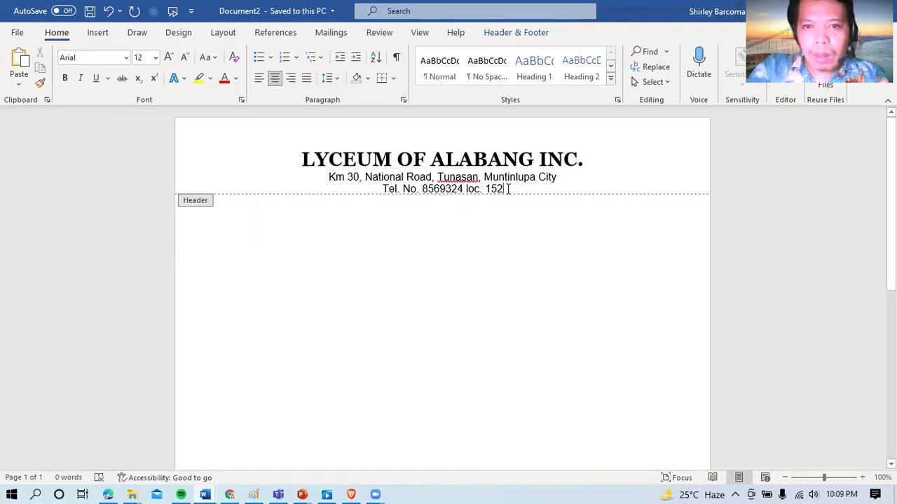
key("Return")
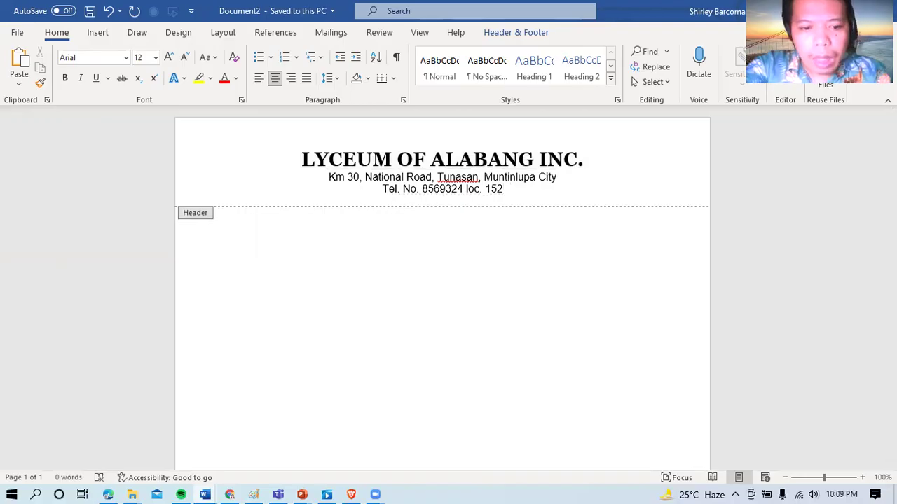
type("www.l")
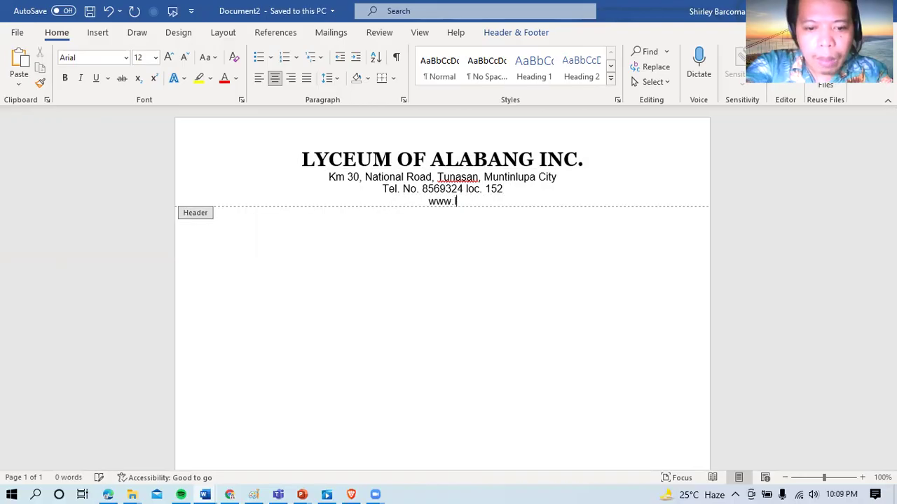
type("yceumal")
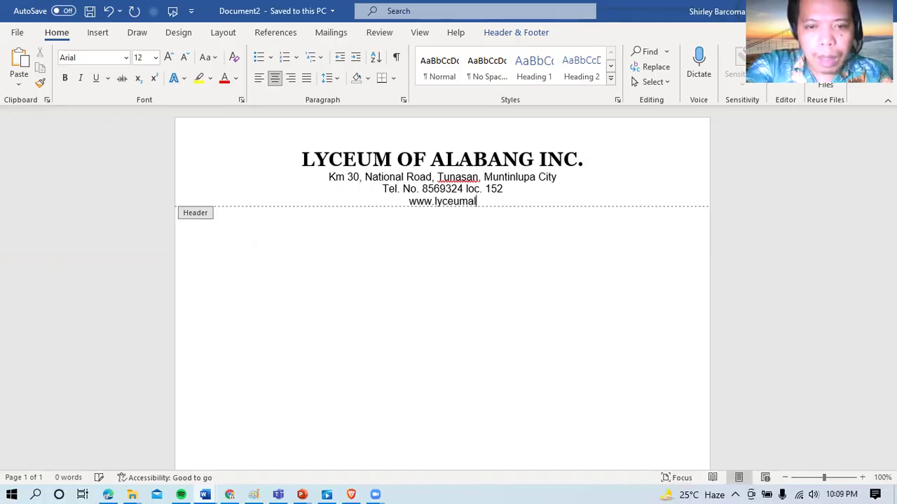
type("ab")
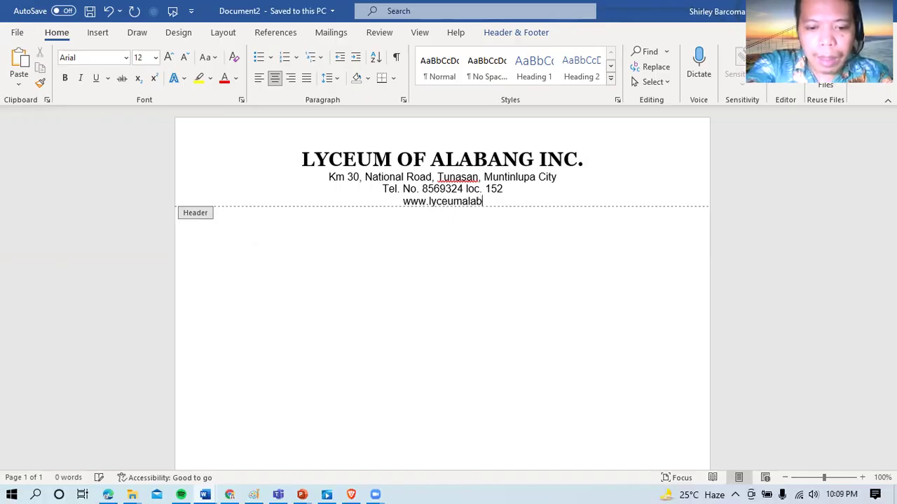
type("ang.edu")
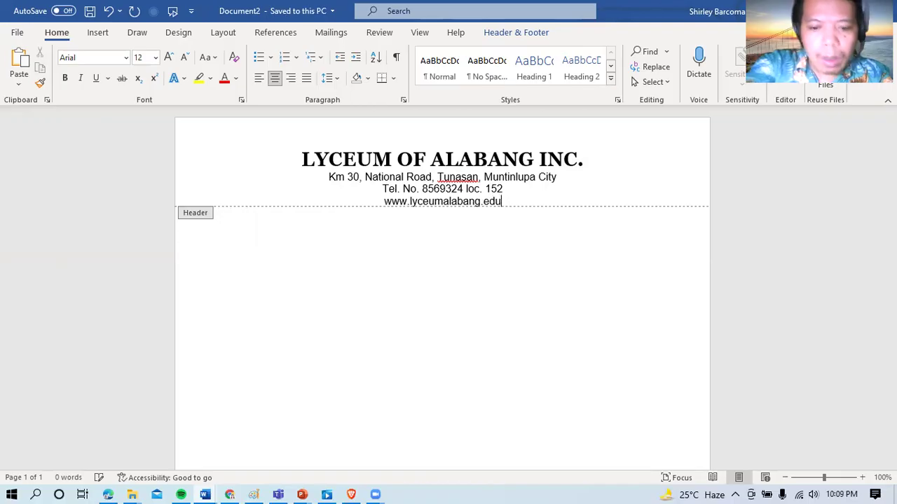
type(".ph")
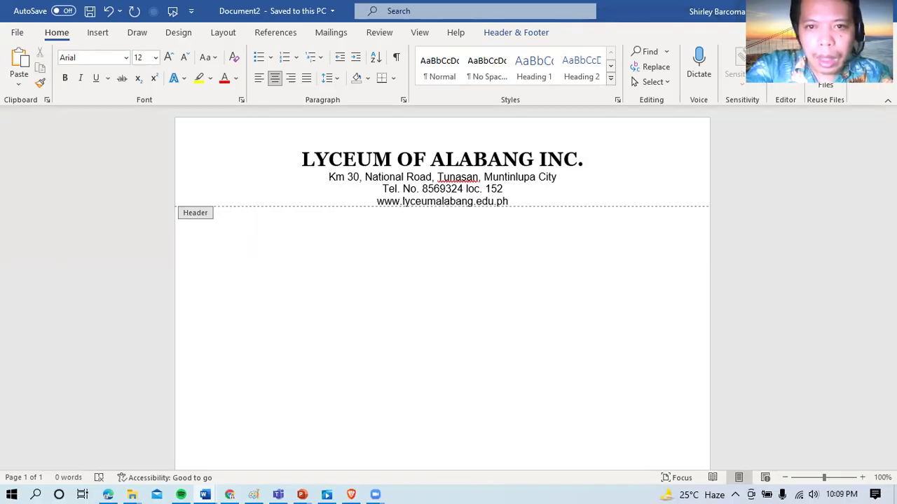
key("ctrl+z")
key("Return")
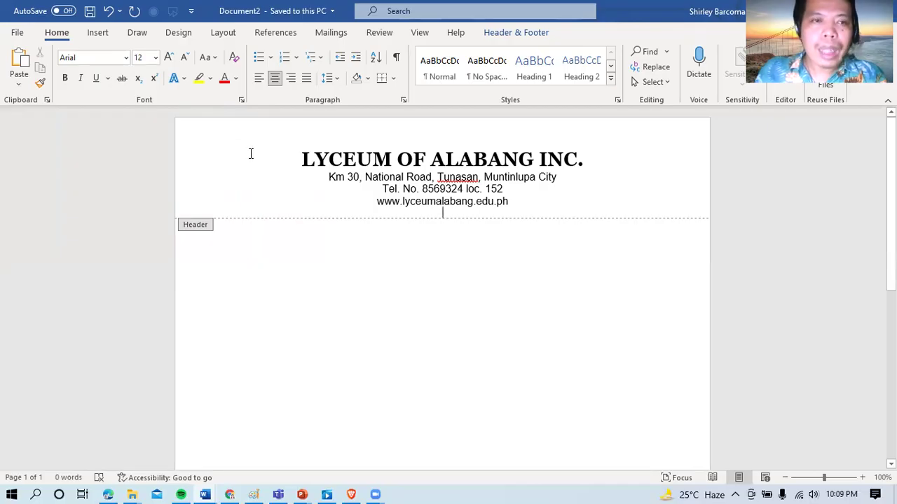
Step: Insert the seal image file 'download' from the Desktop into the header
left_click(101, 35)
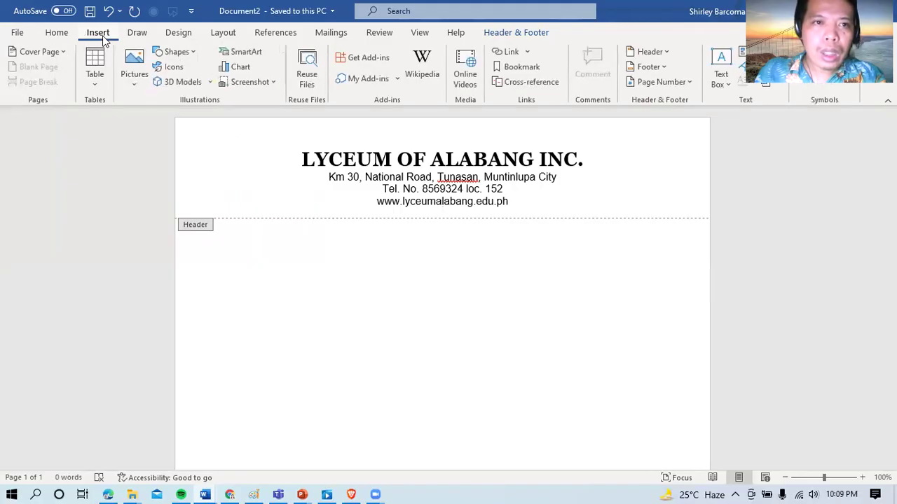
left_click(134, 70)
left_click(155, 122)
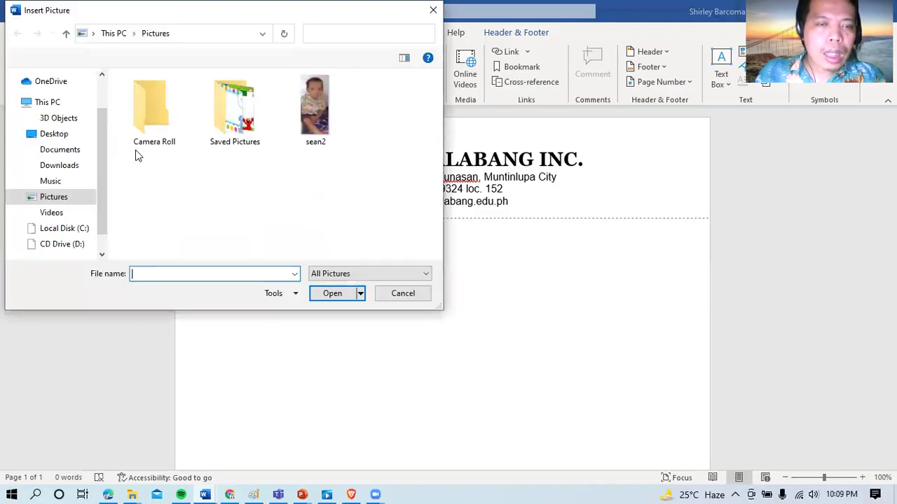
left_click(56, 135)
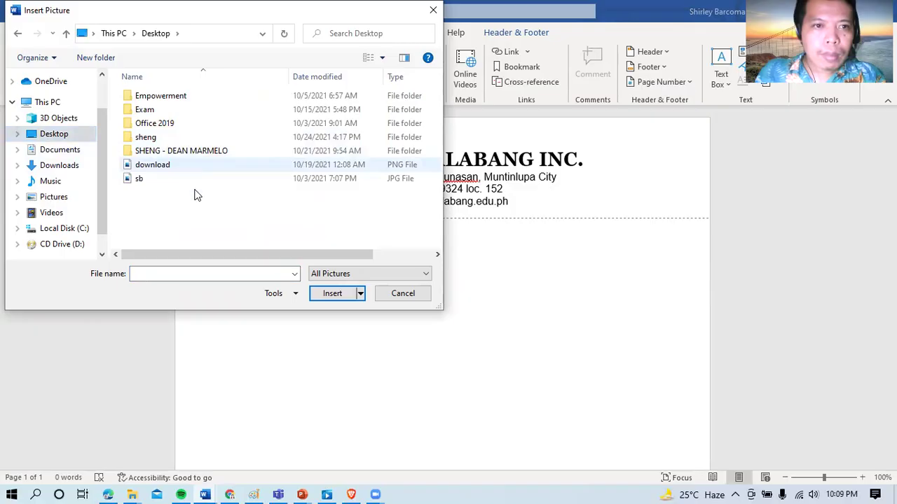
left_click(161, 165)
left_click(332, 292)
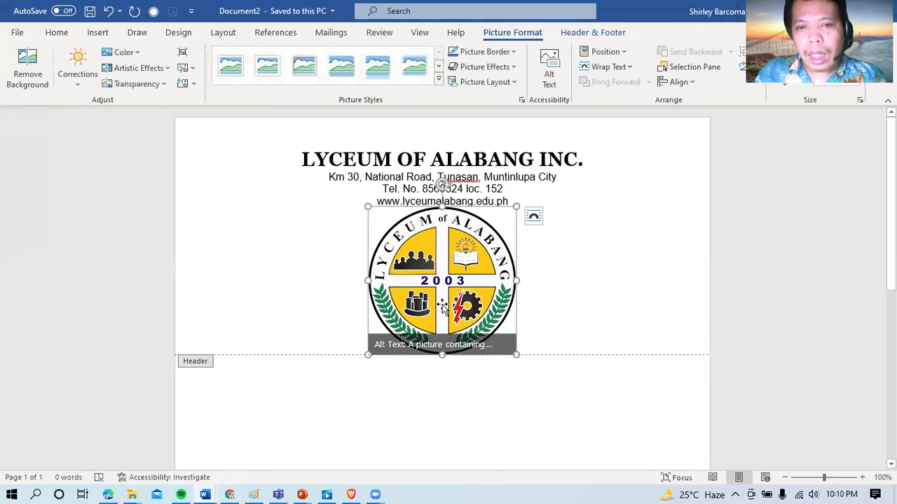
Step: Set the seal to Behind Text, move it to the header's top-left, and shrink it
right_click(442, 307)
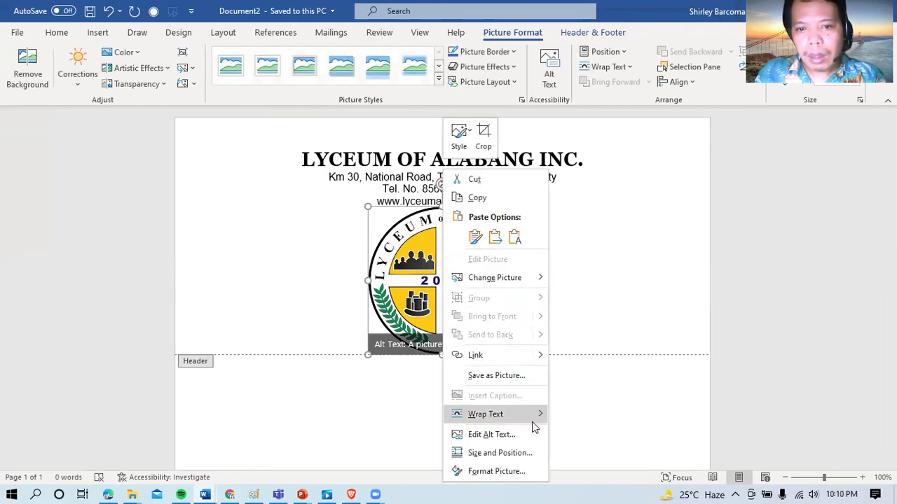
mouse_move(532, 422)
left_click(588, 356)
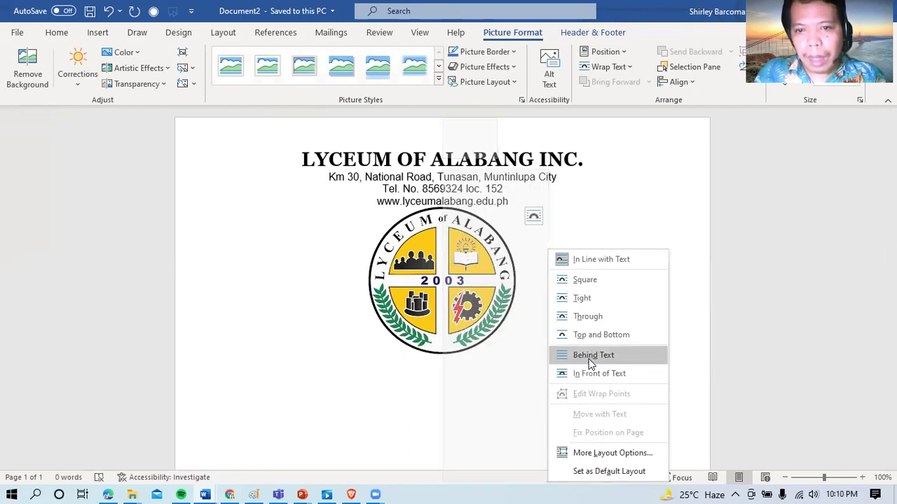
left_click_drag(478, 324, 300, 250)
left_click_drag(338, 280, 266, 204)
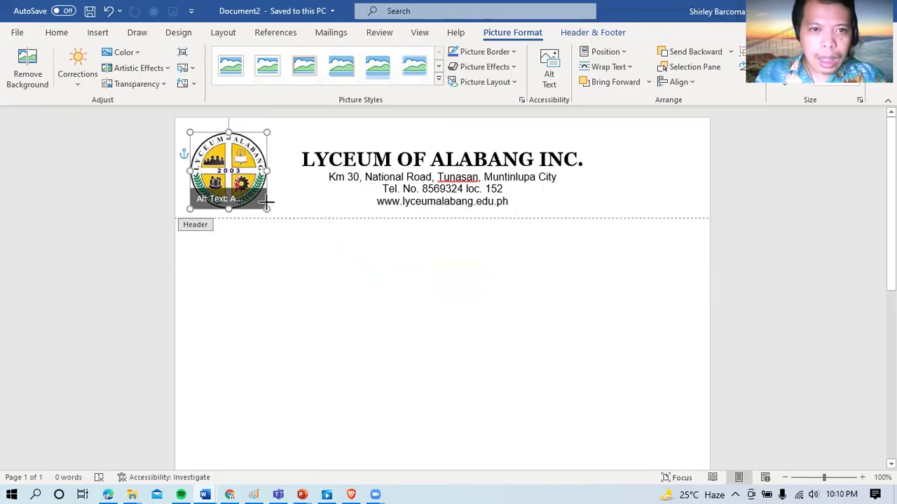
left_click(259, 198)
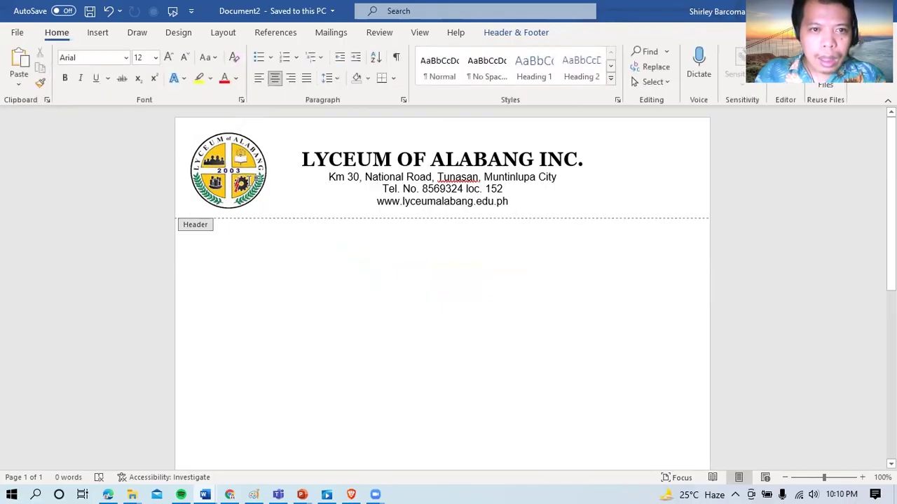
left_click(249, 181)
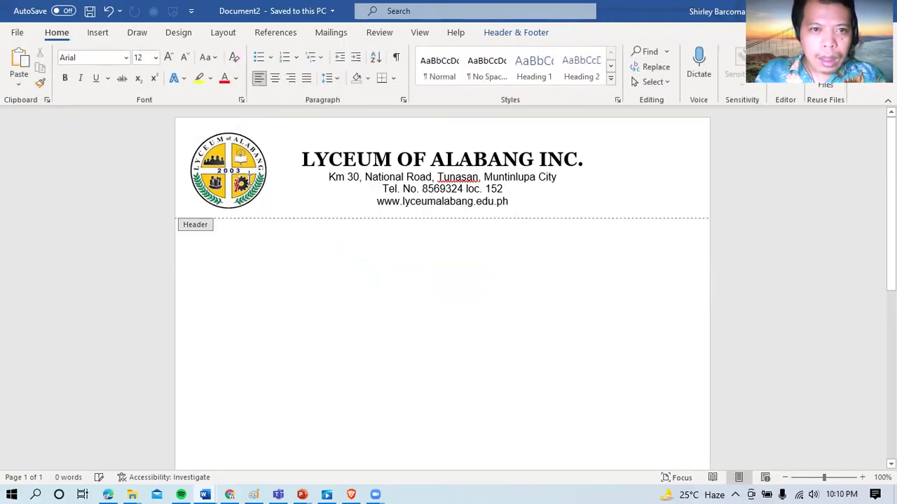
Step: Nudge the seal right beside the title and add an empty line after the website
left_click(258, 140)
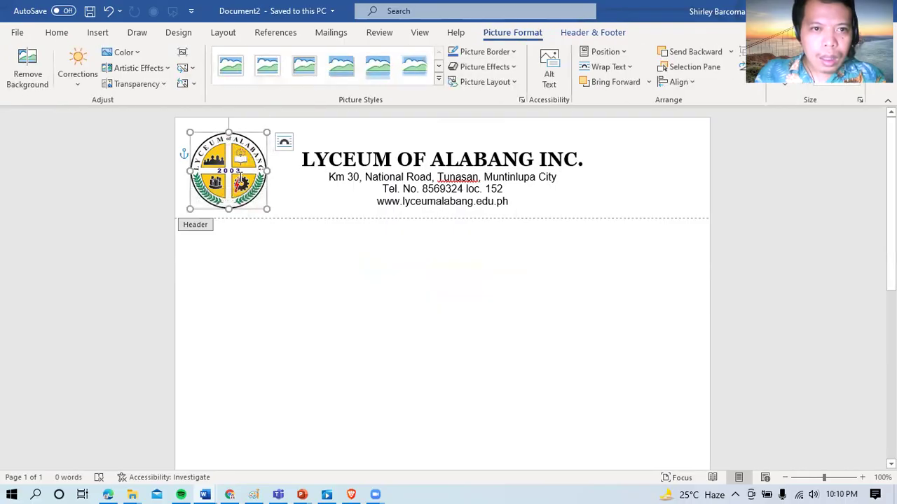
left_click_drag(248, 209, 282, 216)
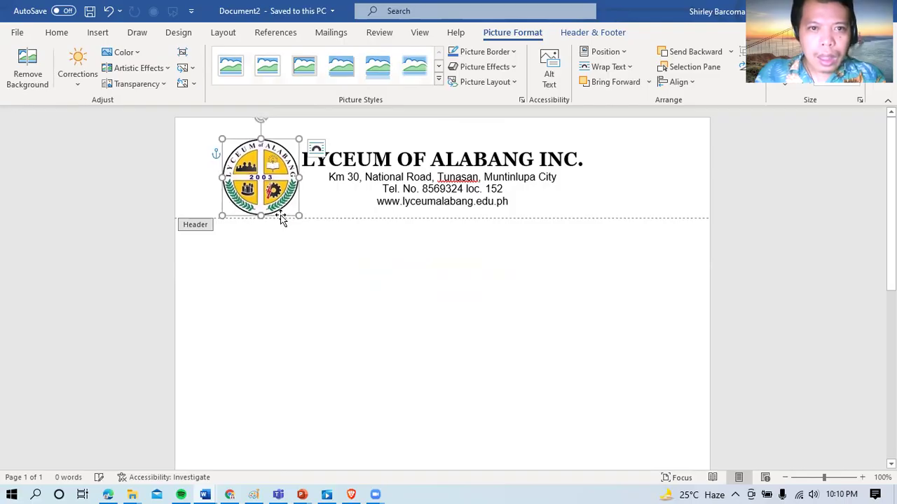
left_click(507, 209)
key("Return")
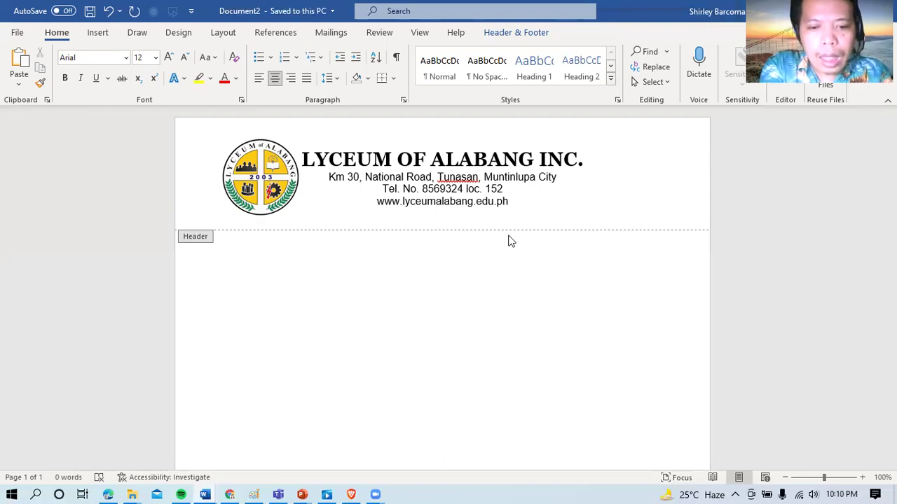
Step: Type *** to create a dotted rule under the letterhead, then close the header
type("***")
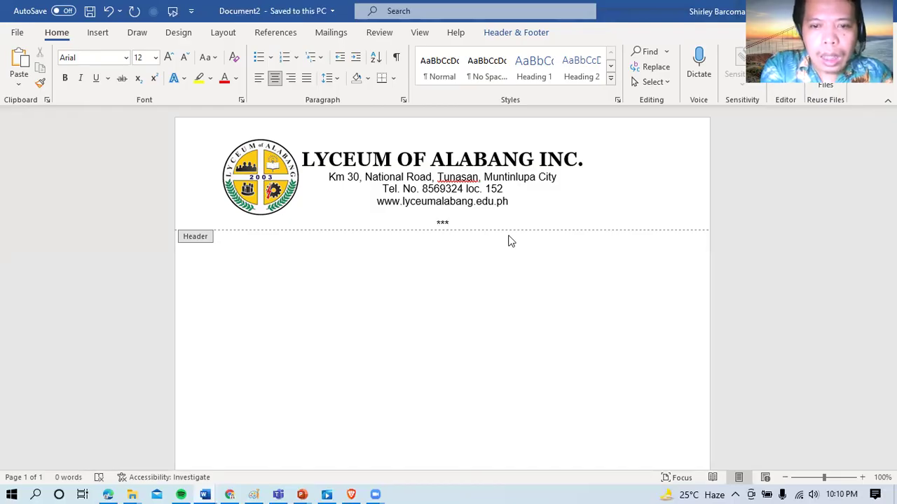
key("Return")
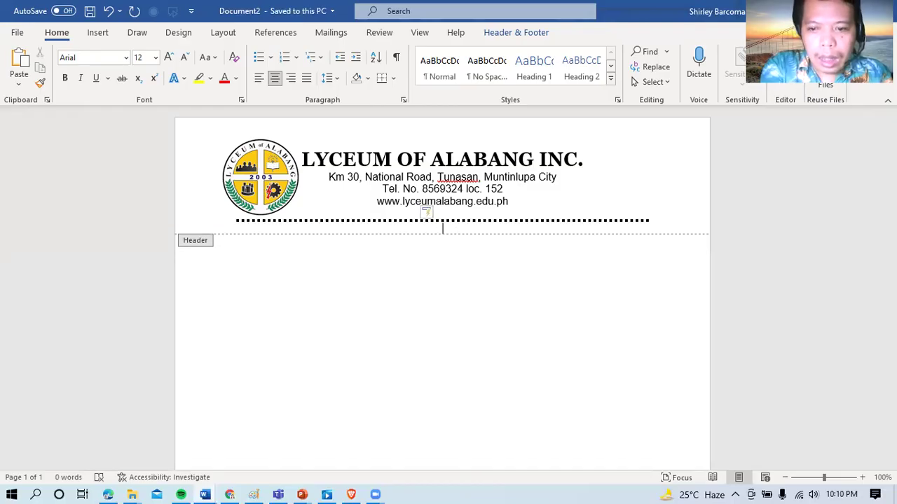
key("ctrl+z")
key("BackSpace")
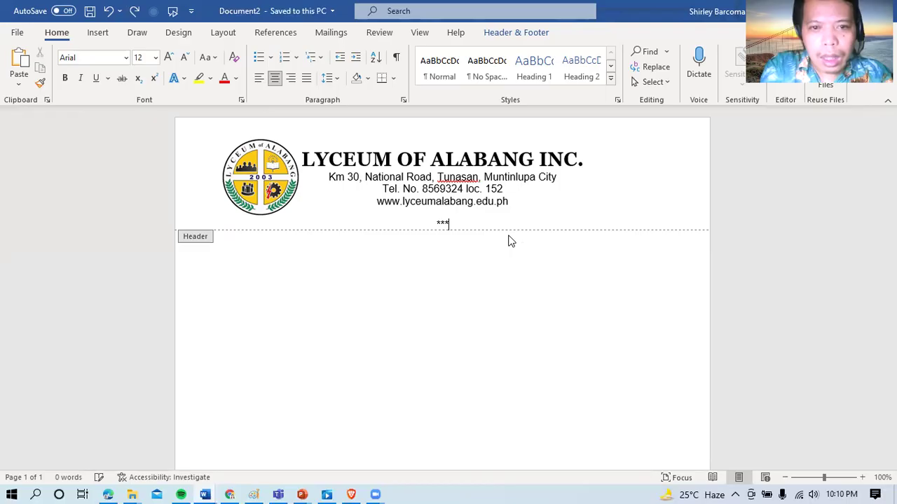
key("Return")
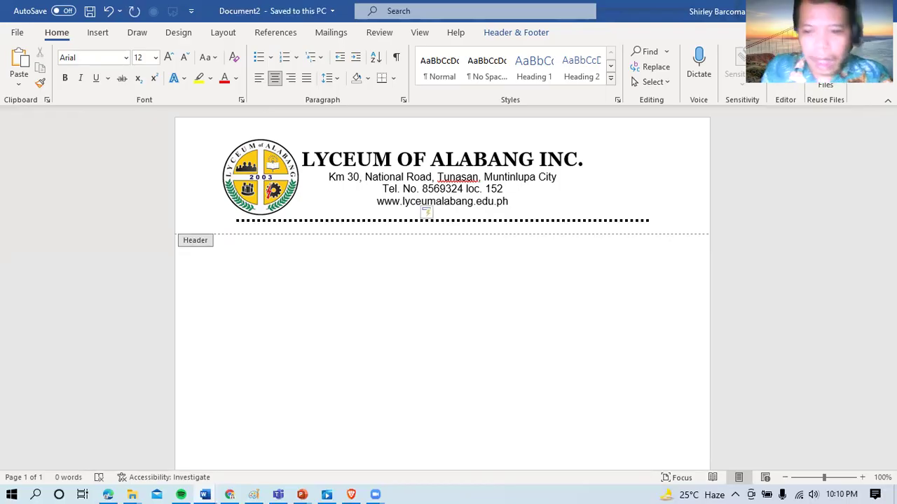
double_click(536, 316)
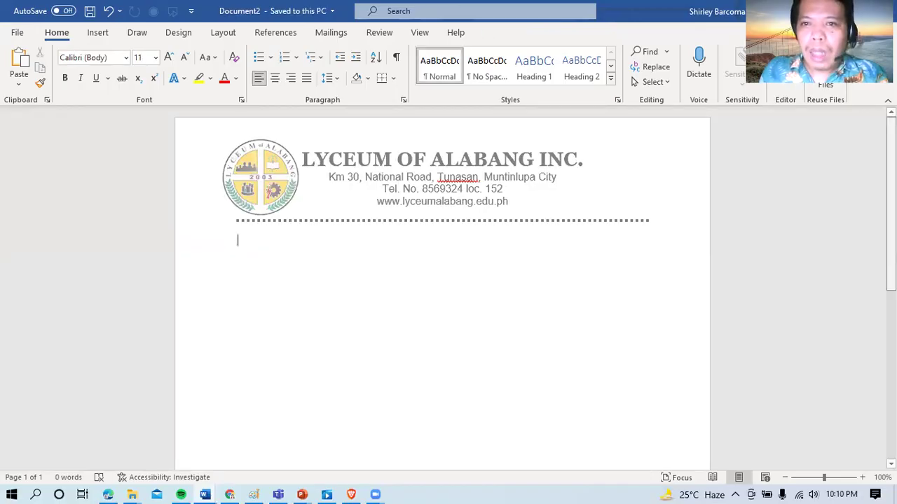
Step: Type the centred footer motto 'Molding the Youth towards Excellence and Global Competitiveness'
scroll(865, 263, "down", 3)
scroll(442, 287, "down", 5)
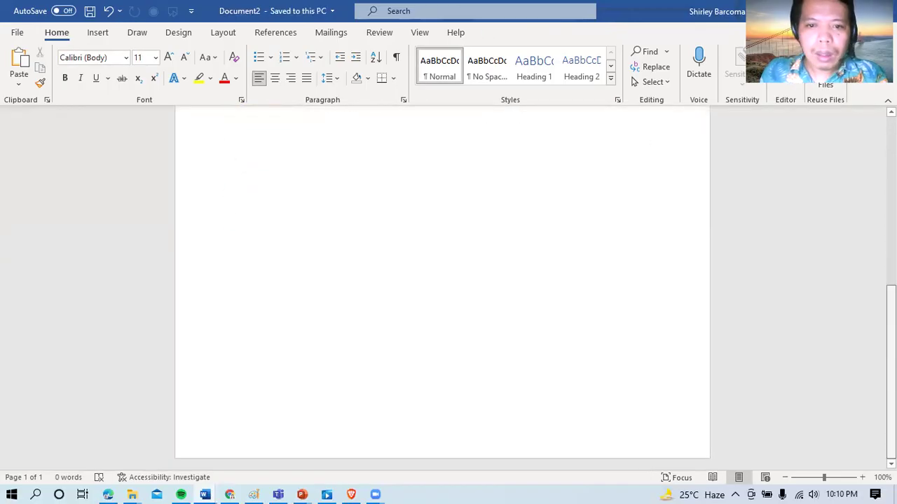
double_click(553, 441)
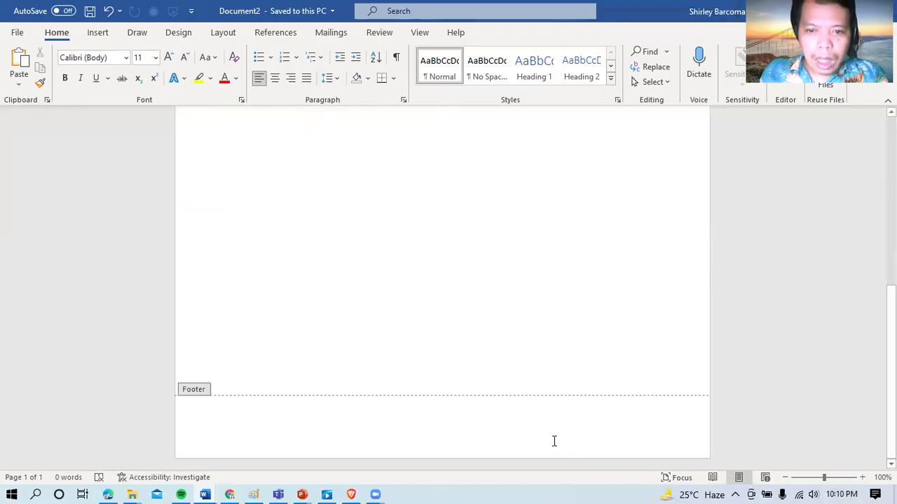
key("ctrl+e")
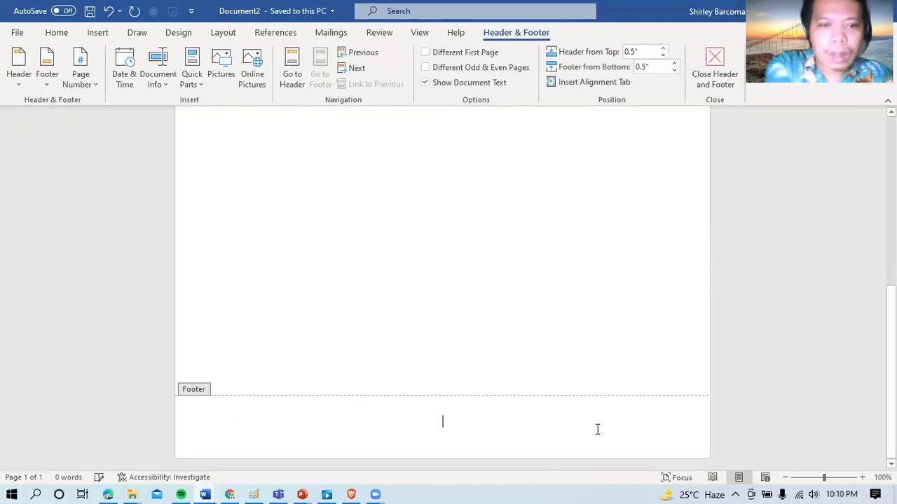
type("Mol")
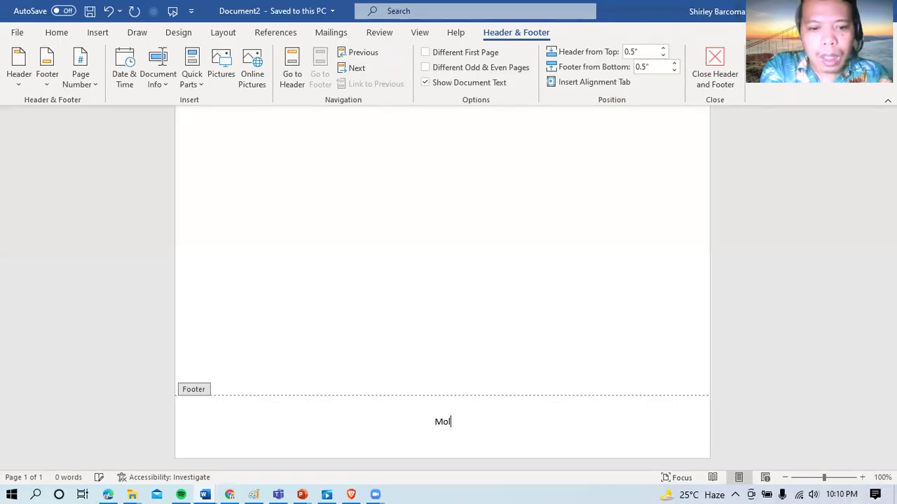
type("ding the ")
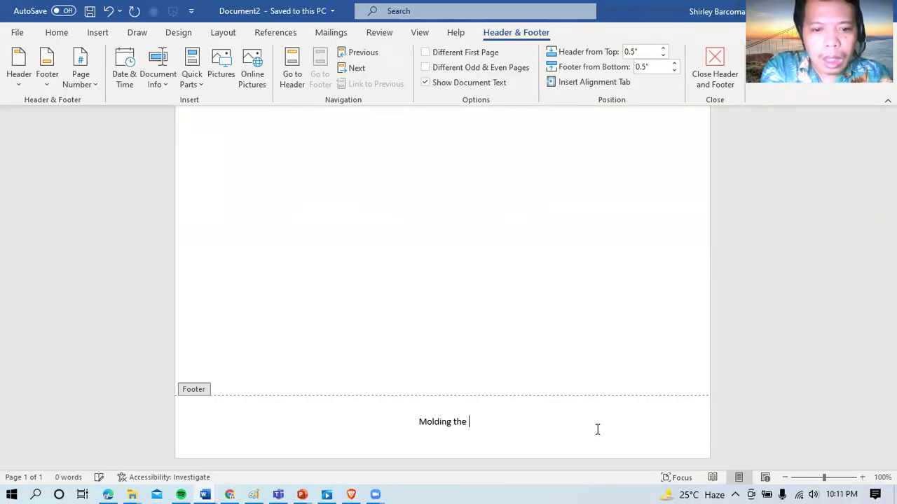
type("YOuth ")
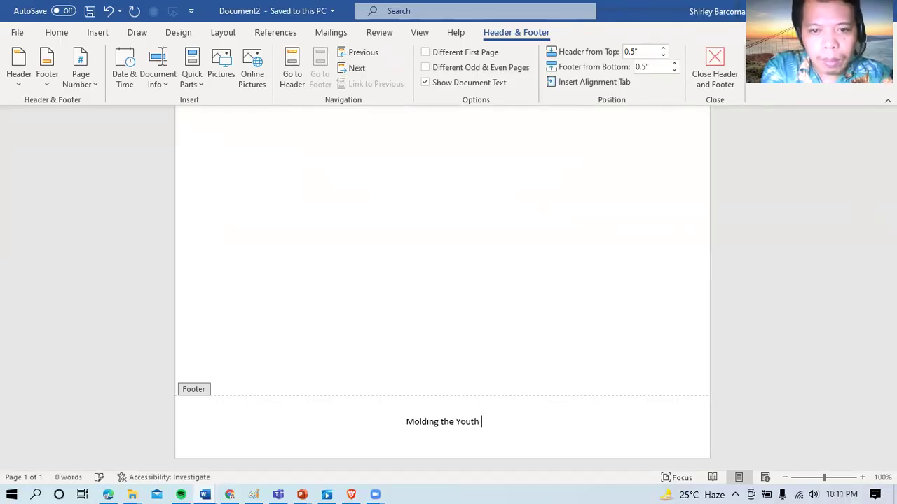
type("towar")
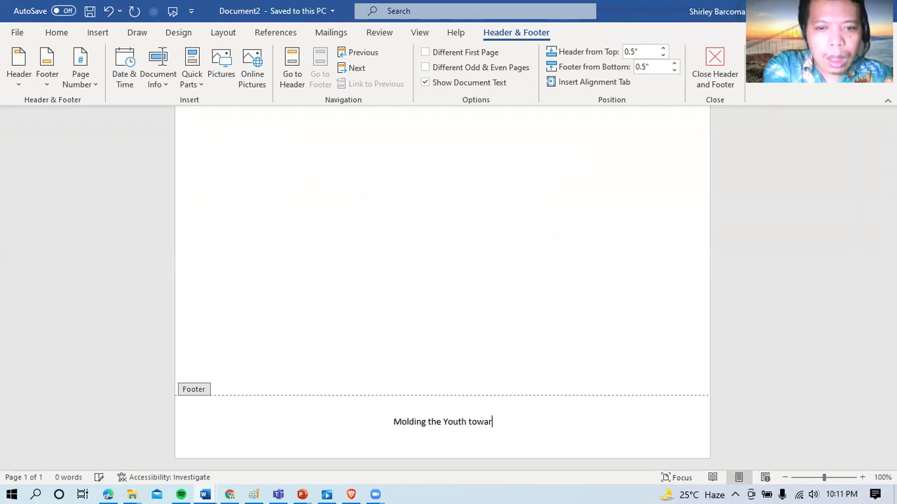
type("ds Excel")
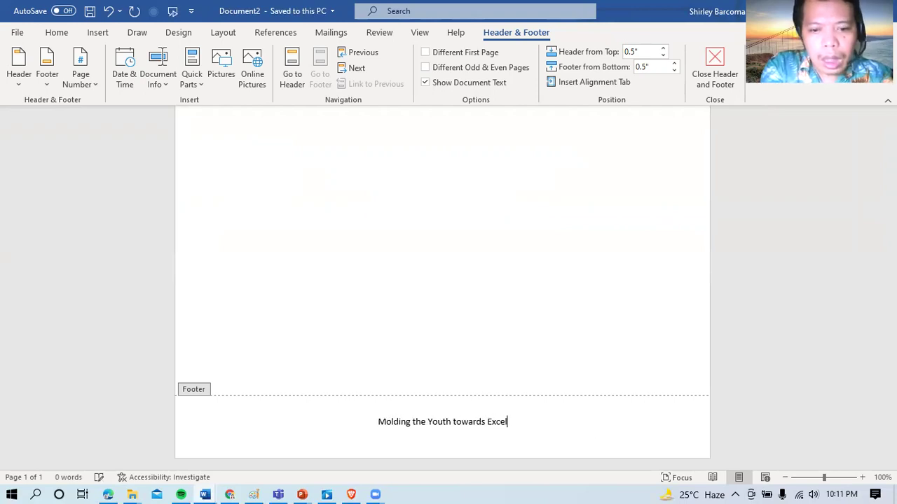
type("lence and ")
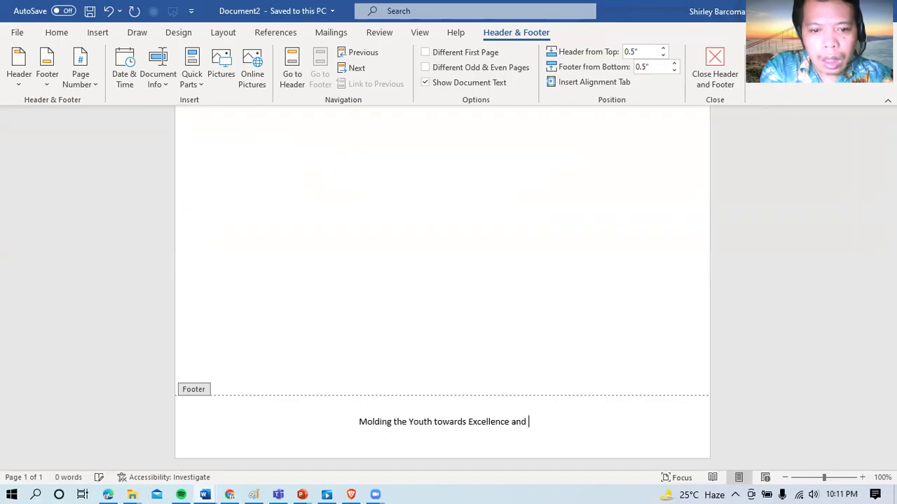
type("Global C")
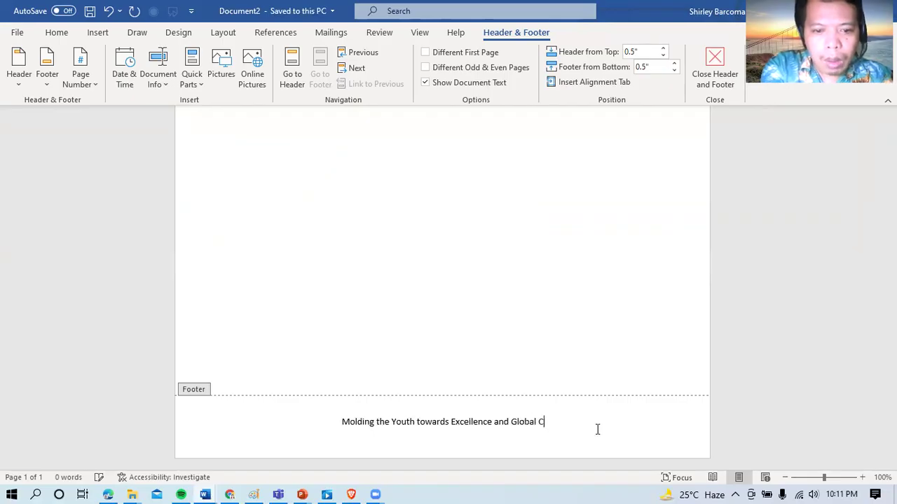
type("p")
key("BackSpace")
type("o")
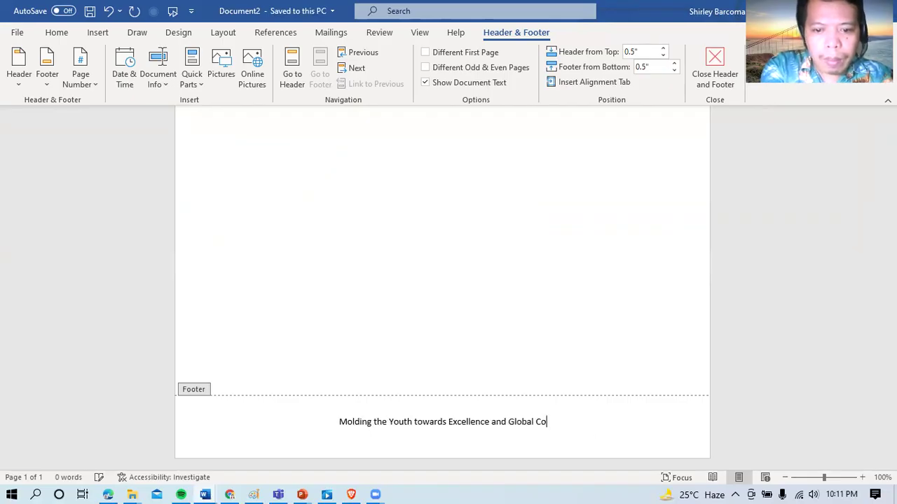
type("mpetiti")
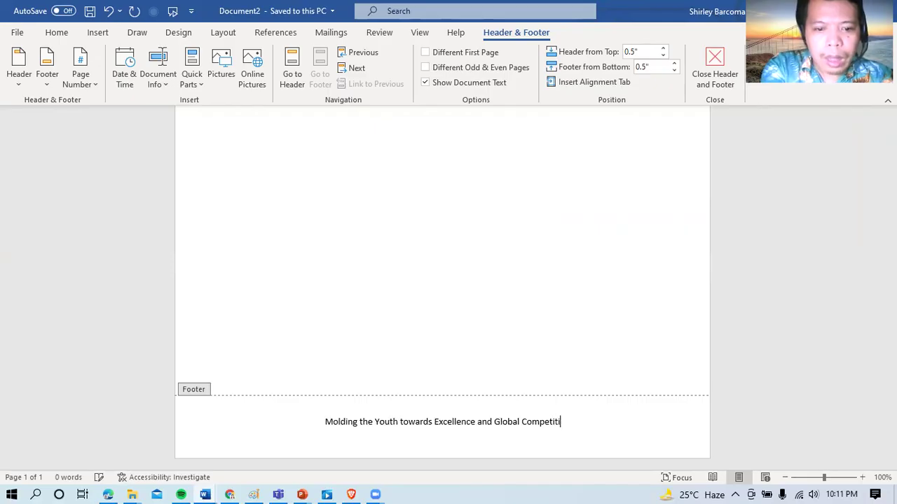
type("veness")
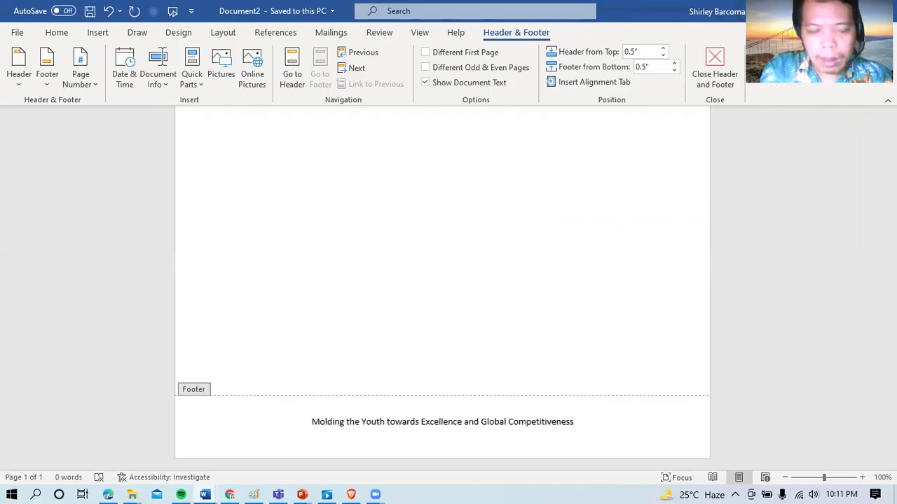
Step: Format the footer motto as bold Monotype Corsiva 16 pt and return to the body
key("ctrl+a")
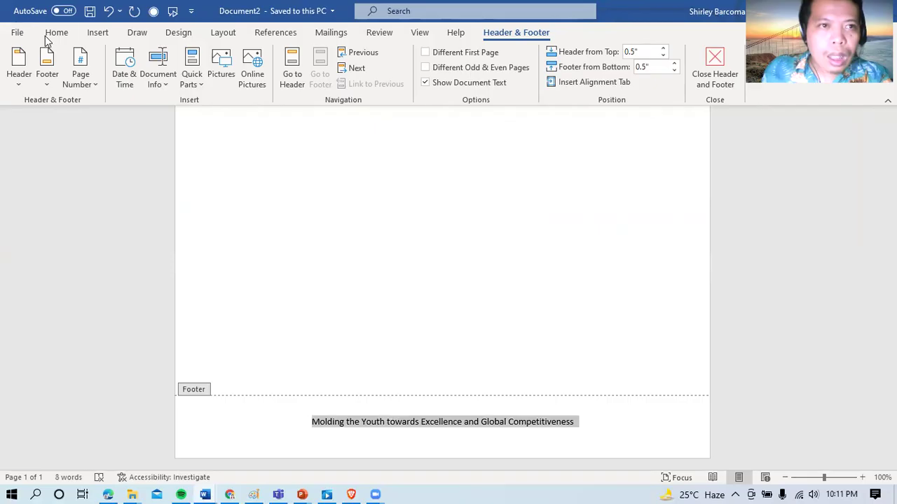
left_click(70, 35)
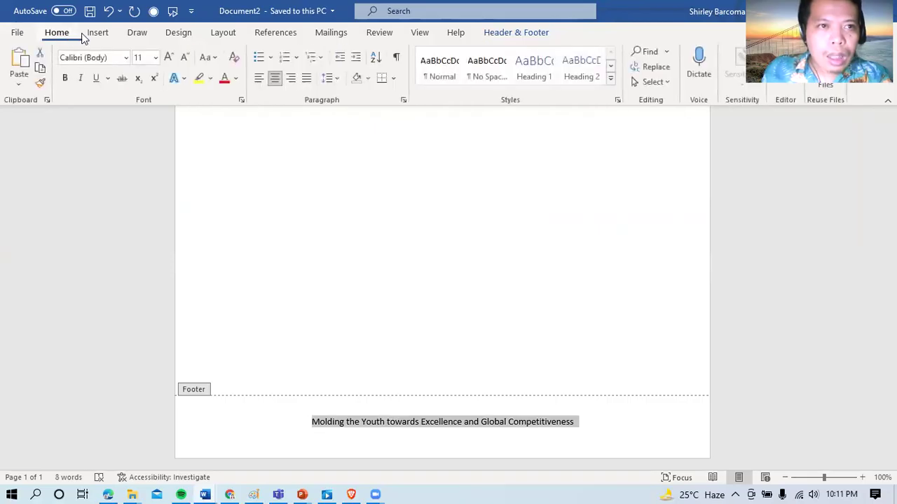
left_click(125, 57)
type("m")
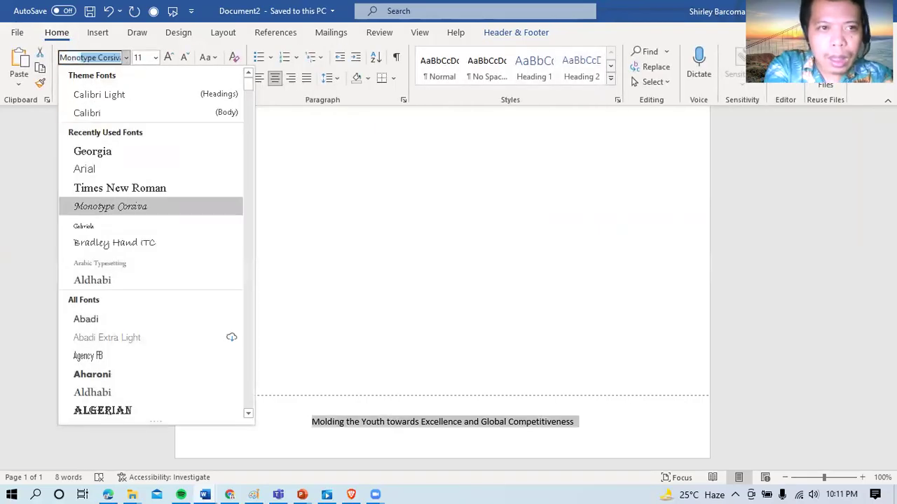
key("Return")
key("ctrl+shift+period")
key("ctrl+shift+period")
key("ctrl+shift+period")
key("ctrl+shift+period")
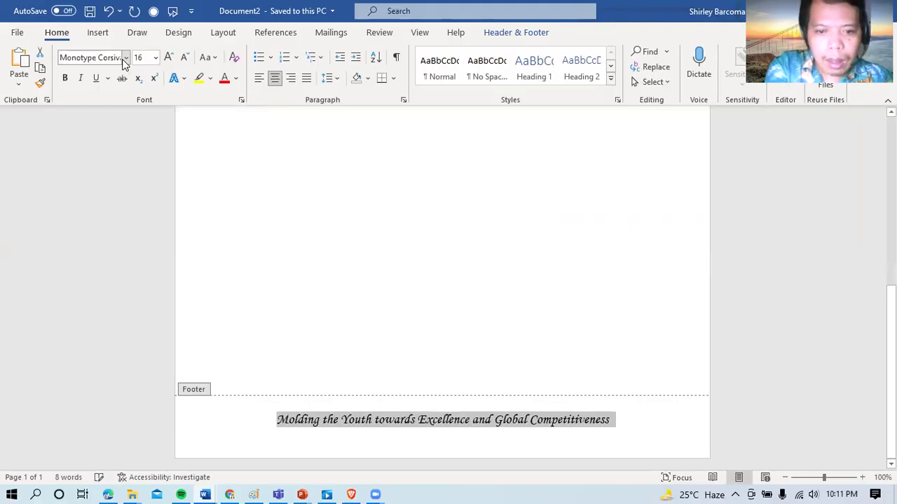
key("ctrl+shift+comma")
key("ctrl+b")
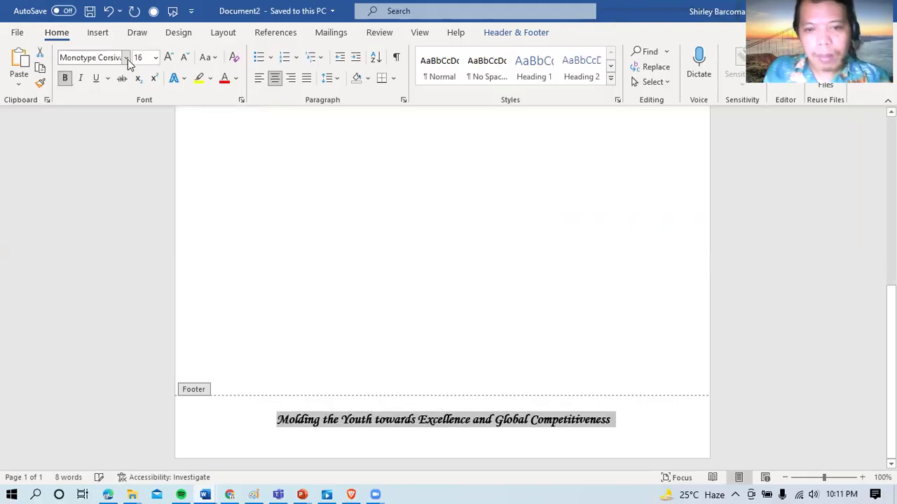
double_click(455, 240)
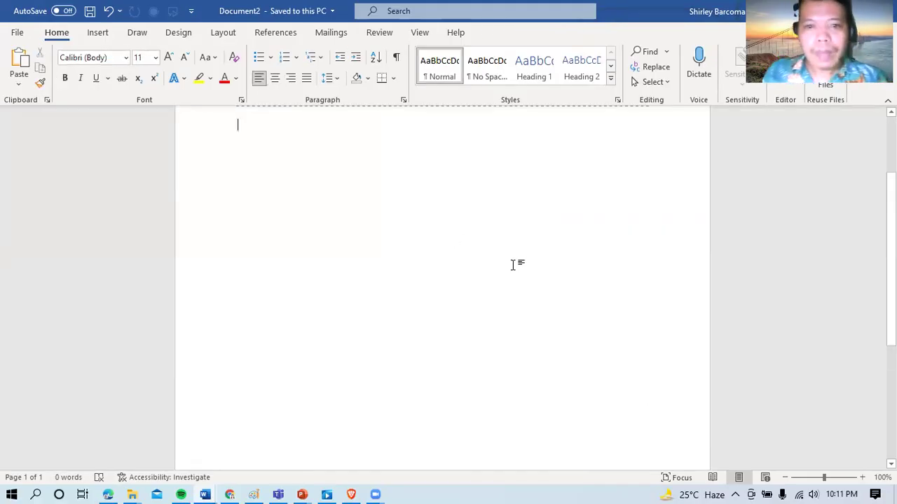
Step: Check the footer at the page bottom, then add an empty line below the letterhead
scroll(442, 280, "down", 5)
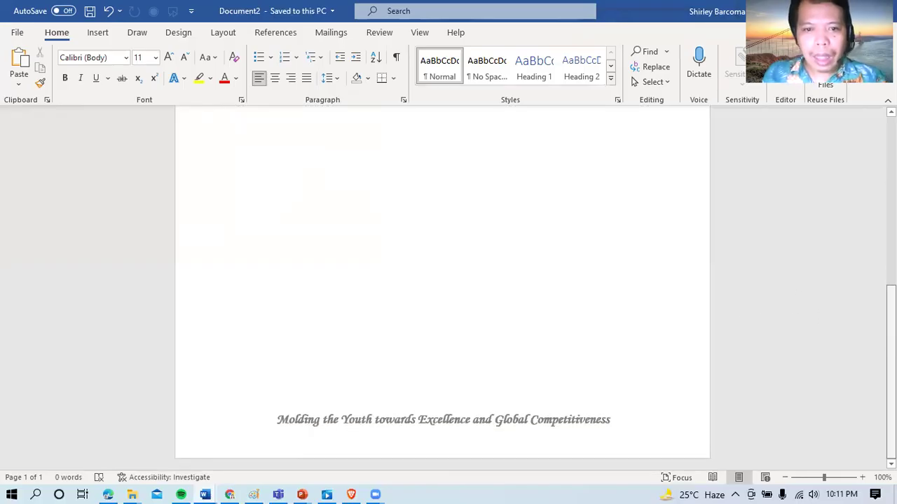
scroll(442, 280, "up", 5)
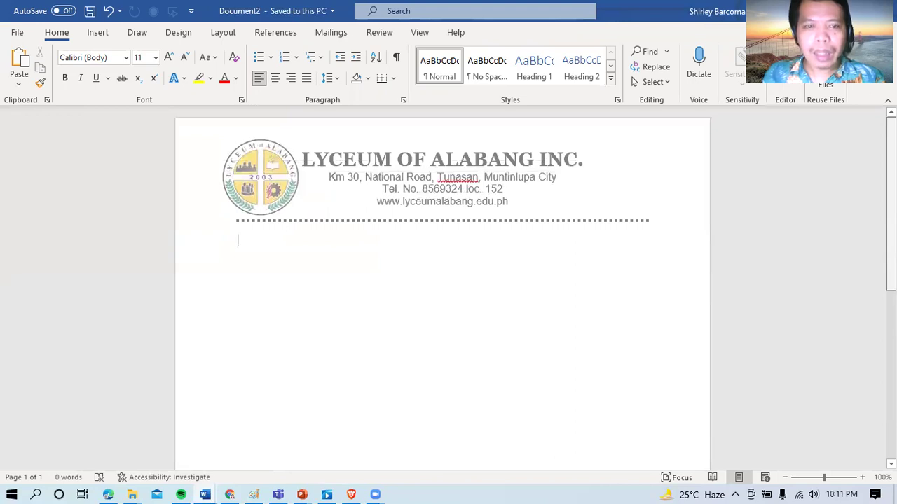
key("Return")
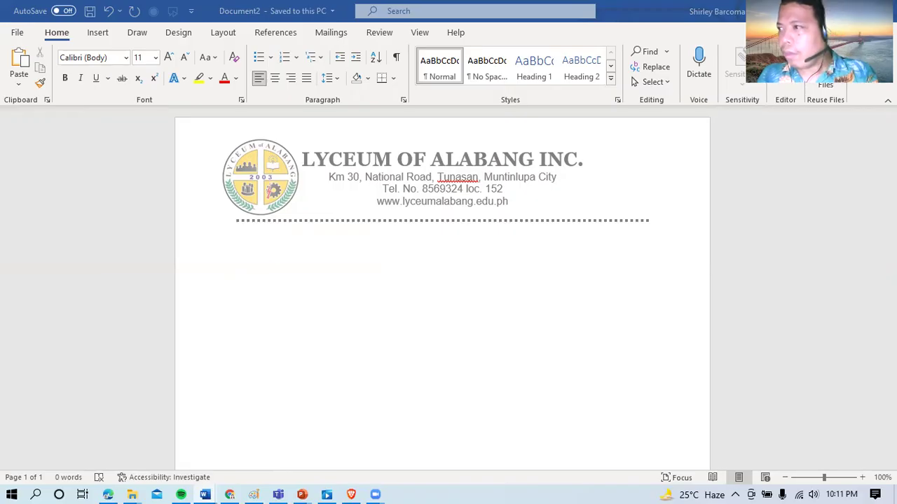
Step: Paste the cover letter into the body below the letterhead
left_click(319, 283)
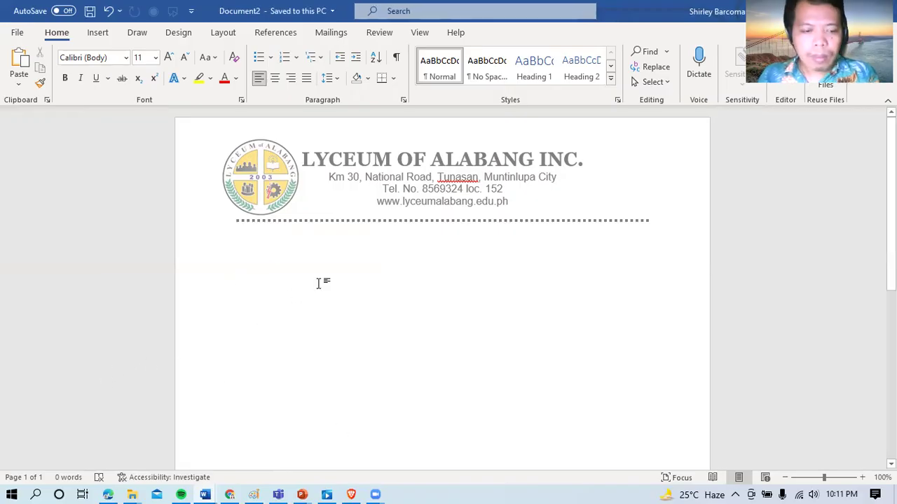
key("ctrl+v")
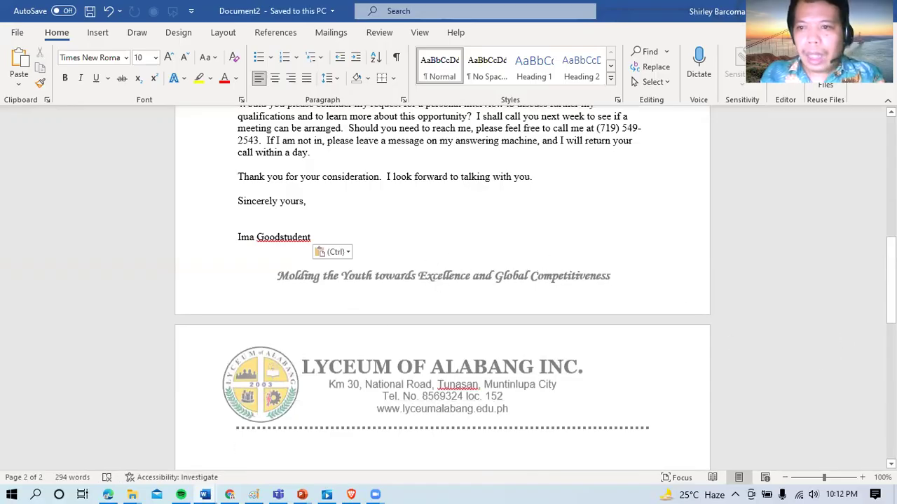
left_click_drag(890, 281, 890, 165)
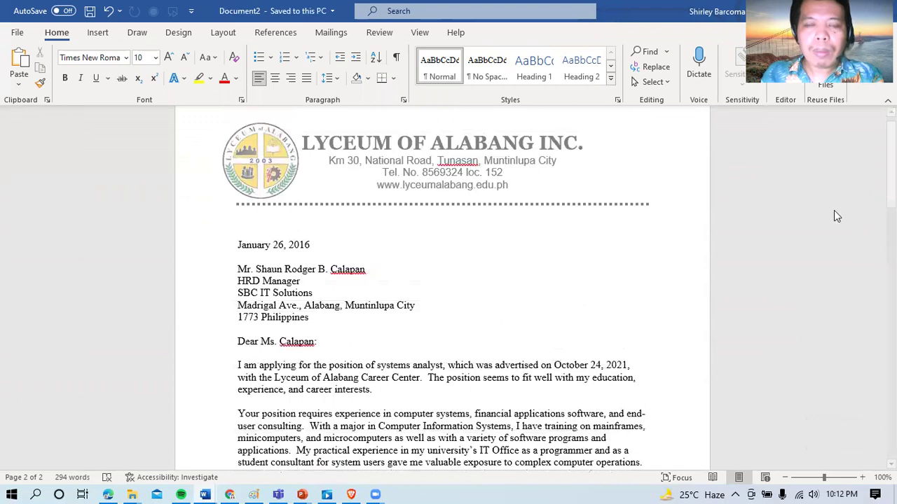
Step: Delete the blank line above the date and select the letter text
left_click(250, 238)
key("BackSpace")
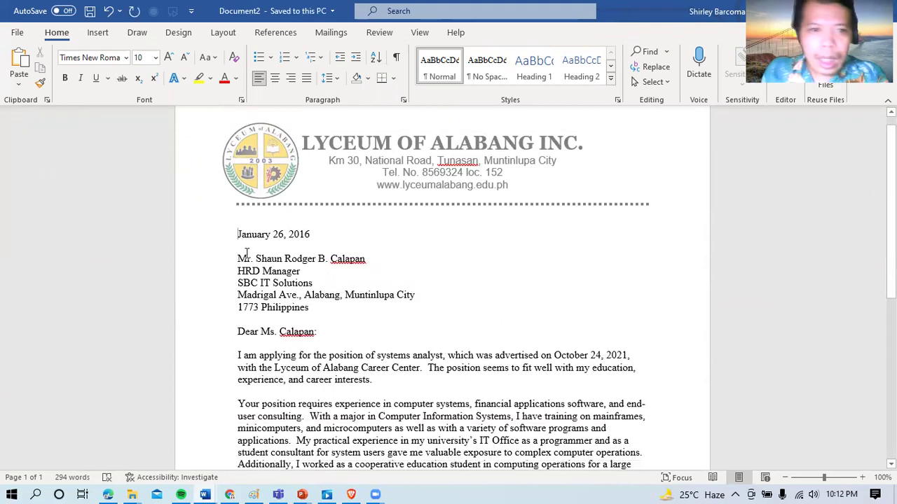
left_click_drag(237, 234, 326, 377)
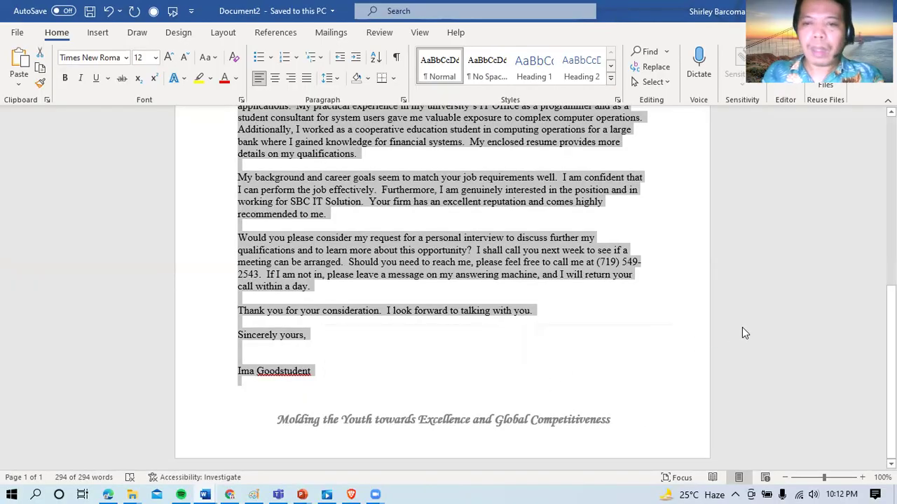
Step: Justify the letter text, then reselect it from the date through the closing
key("ctrl+j")
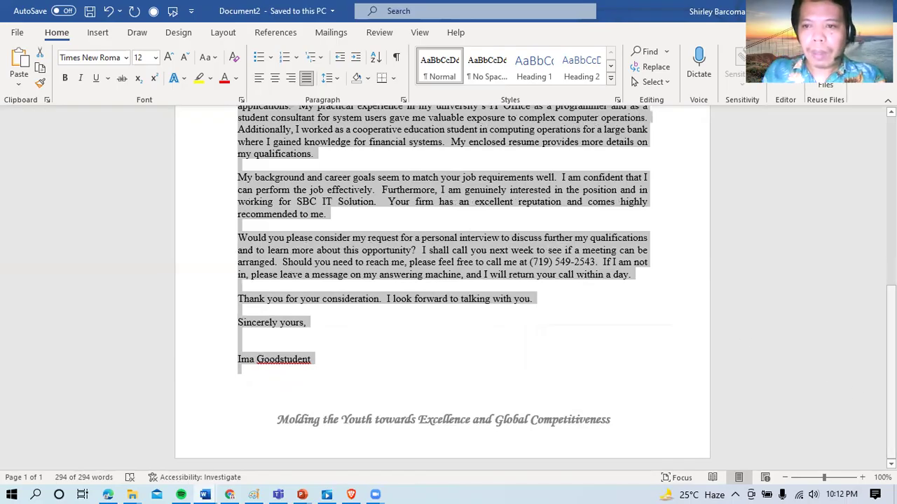
left_click_drag(890, 378, 891, 351)
scroll(448, 280, "up", 4)
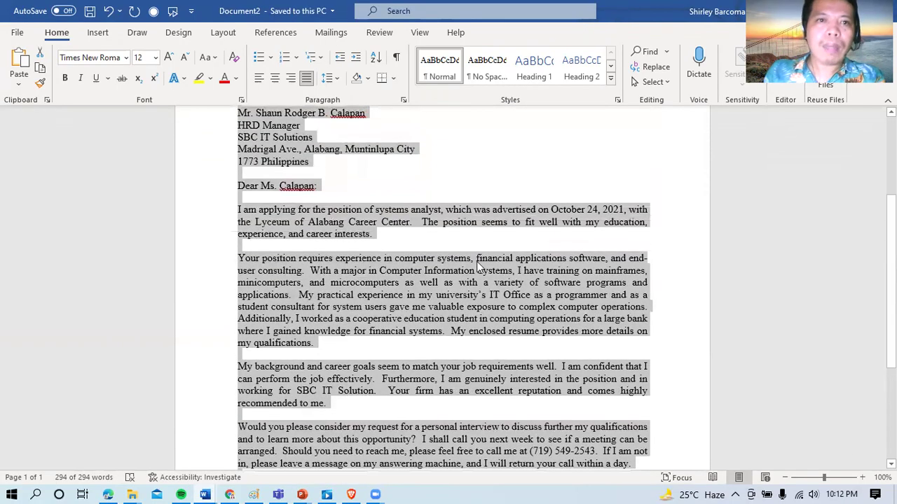
left_click(476, 258)
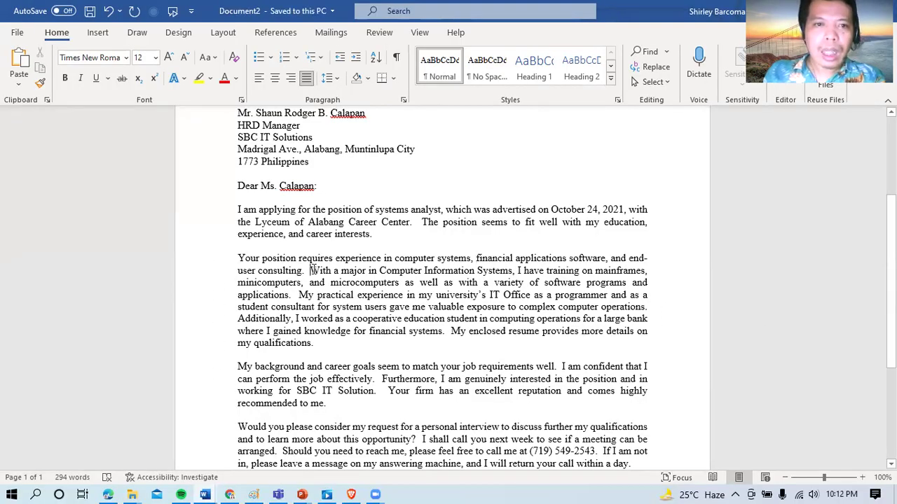
scroll(754, 288, "up", 2)
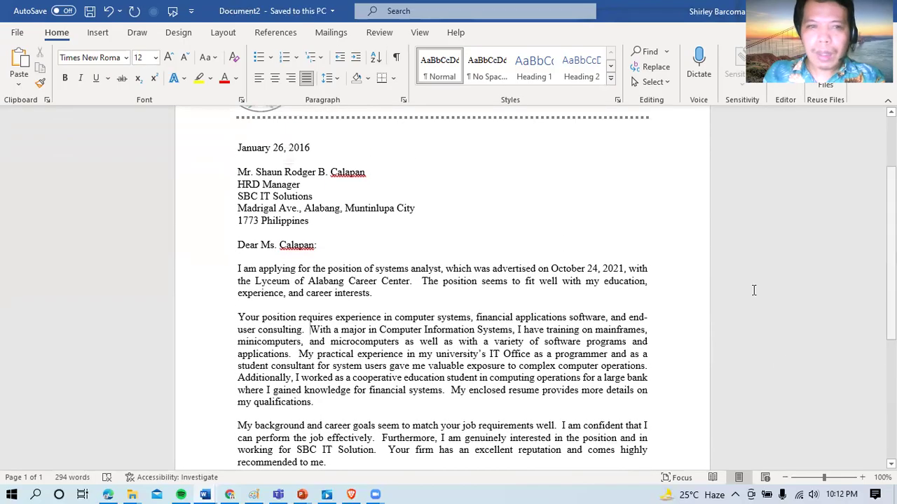
left_click_drag(234, 145, 313, 409)
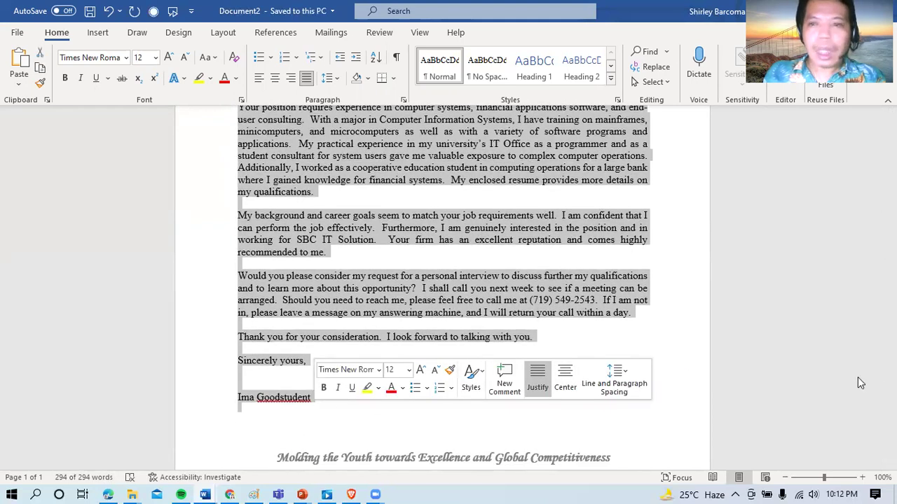
Step: Change the selected letter text's font from Times New Roman to Arial
left_click(127, 59)
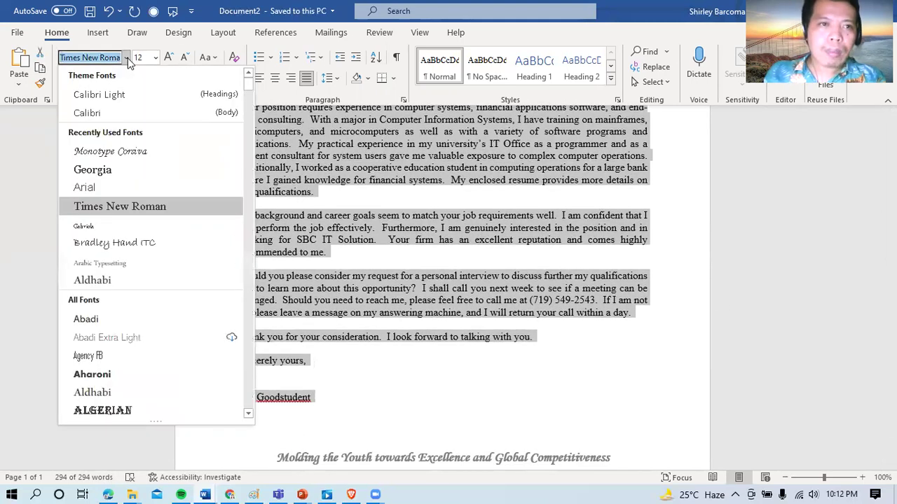
left_click(93, 188)
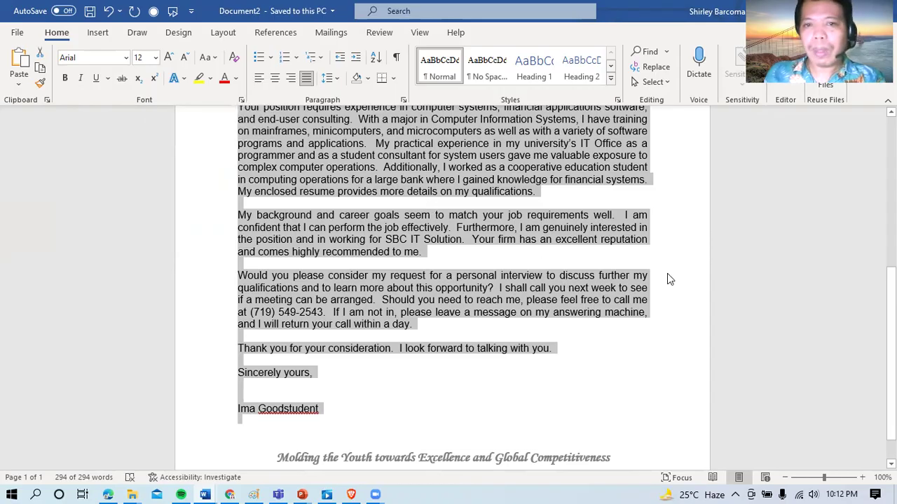
scroll(770, 277, "up", 6)
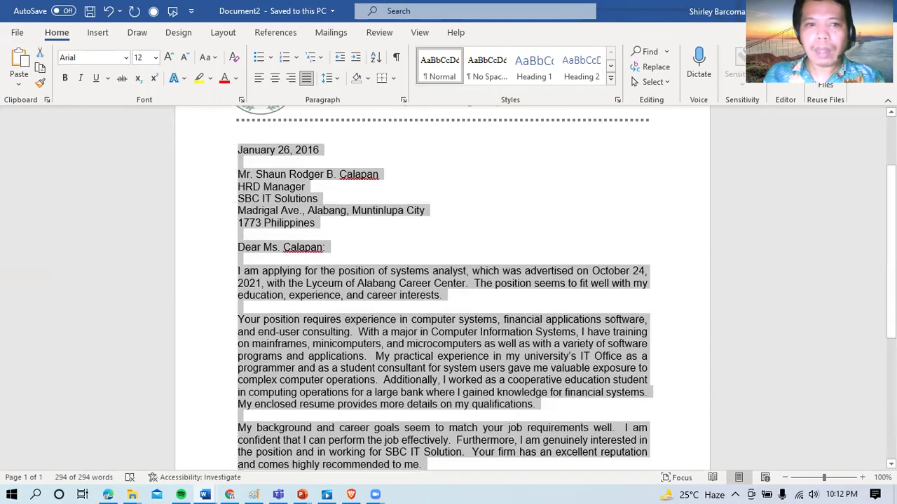
Step: Add an extra blank line after the date
left_click(617, 313)
left_click(442, 211)
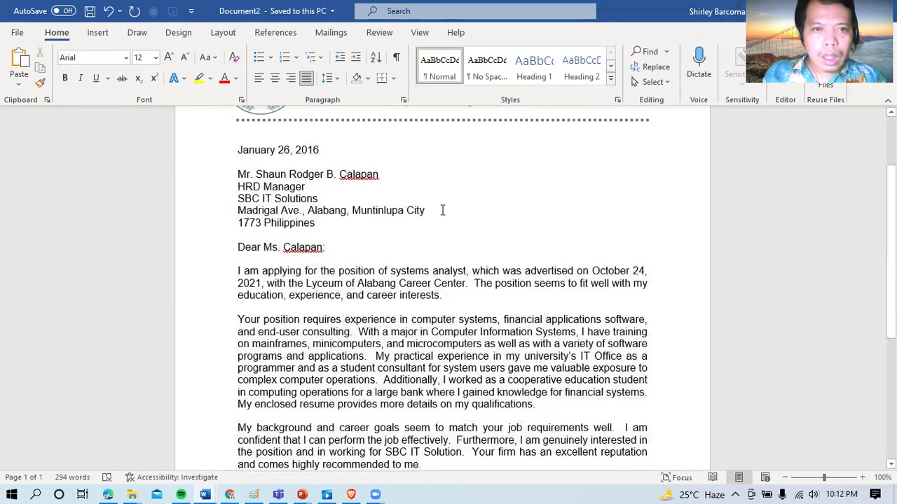
left_click(293, 164)
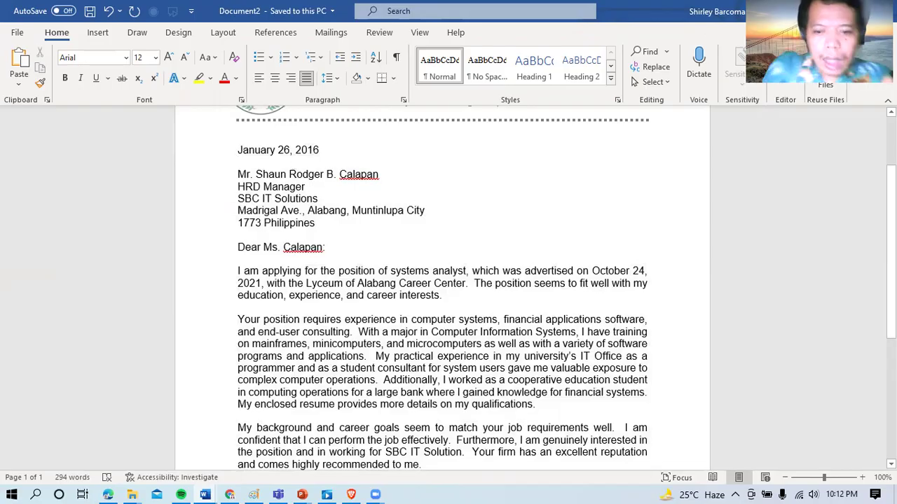
key("Return")
Step: Bold the recipient's name line in the address and the name in the salutation
left_click(238, 187)
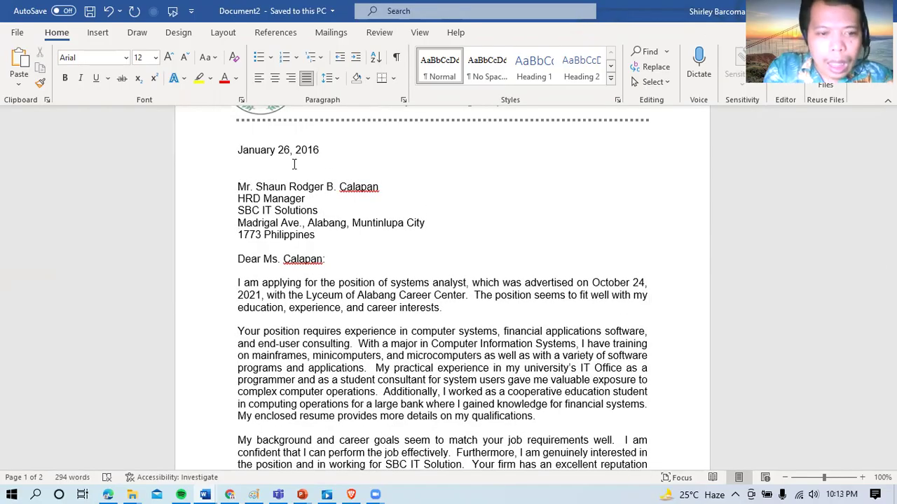
key("shift+End")
key("ctrl+b")
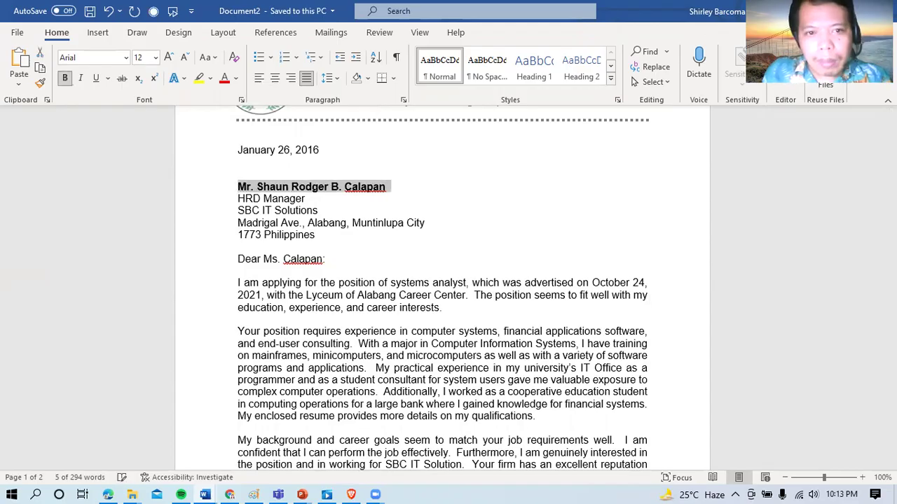
left_click_drag(890, 195, 890, 206)
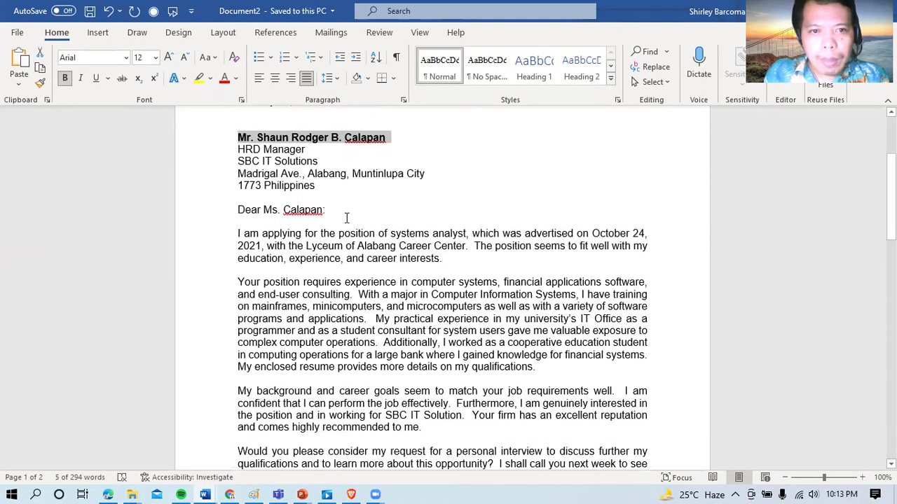
left_click_drag(323, 210, 268, 213)
key("ctrl+b")
left_click(368, 258)
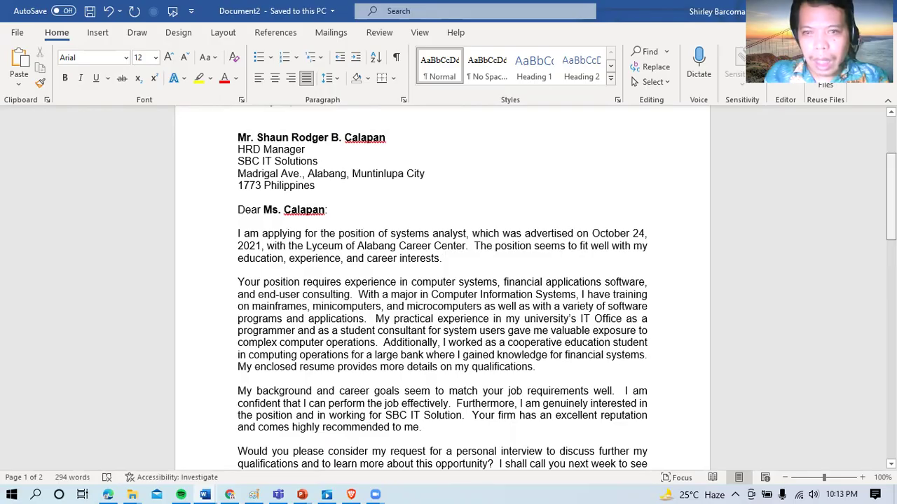
scroll(583, 349, "down", 6)
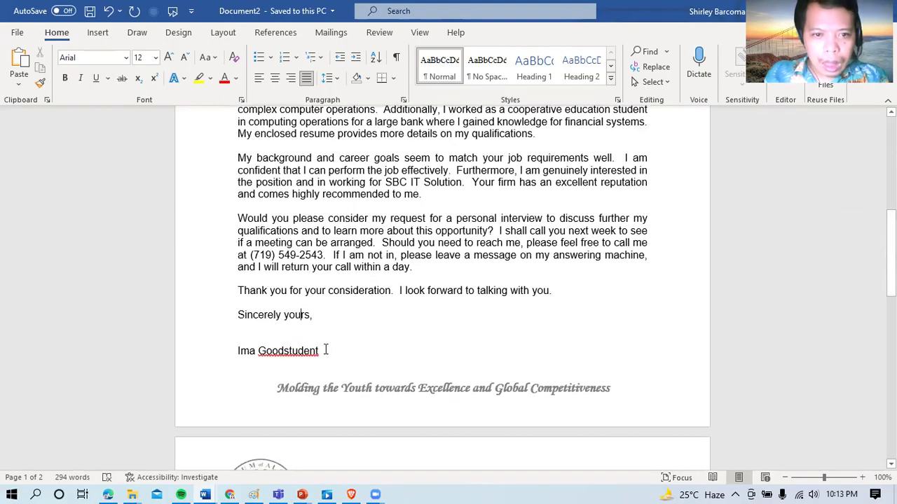
Step: Type the sender's name over the old signature, delete the empty second page, and bold it
left_click_drag(327, 351, 246, 350)
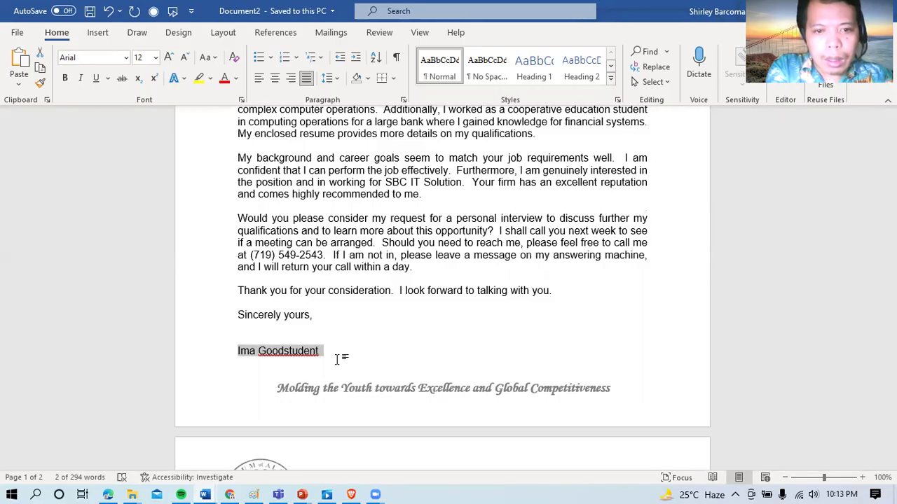
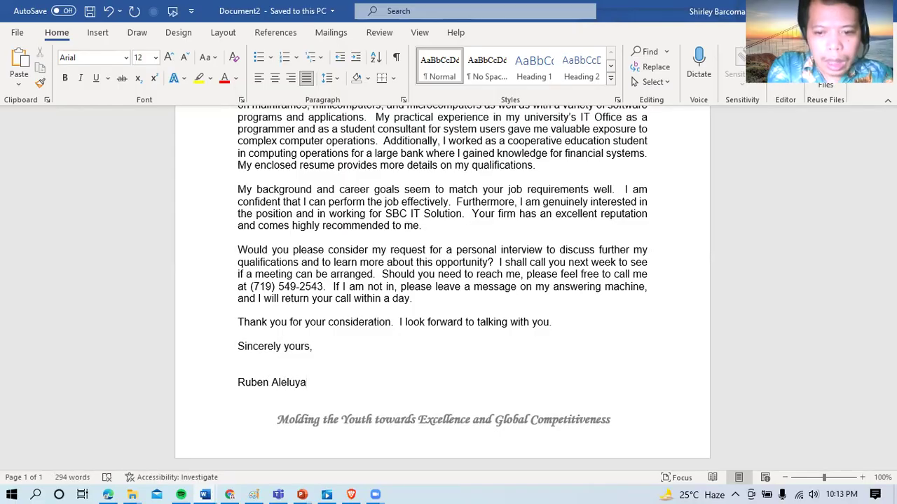
scroll(442, 280, "down", 3)
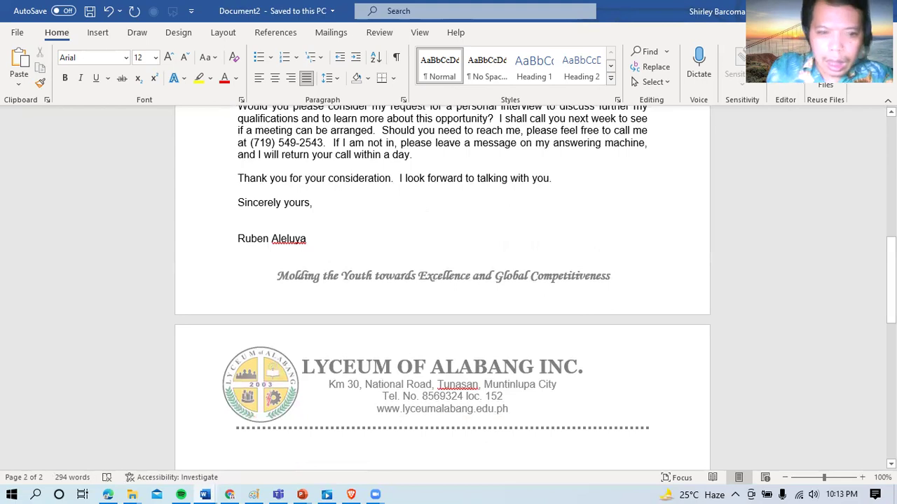
key("Delete")
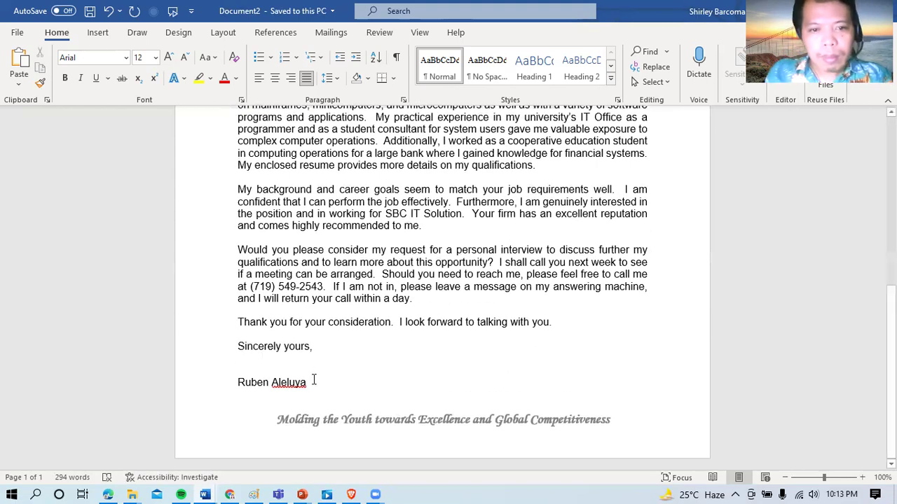
left_click_drag(314, 379, 232, 383)
key("ctrl+b")
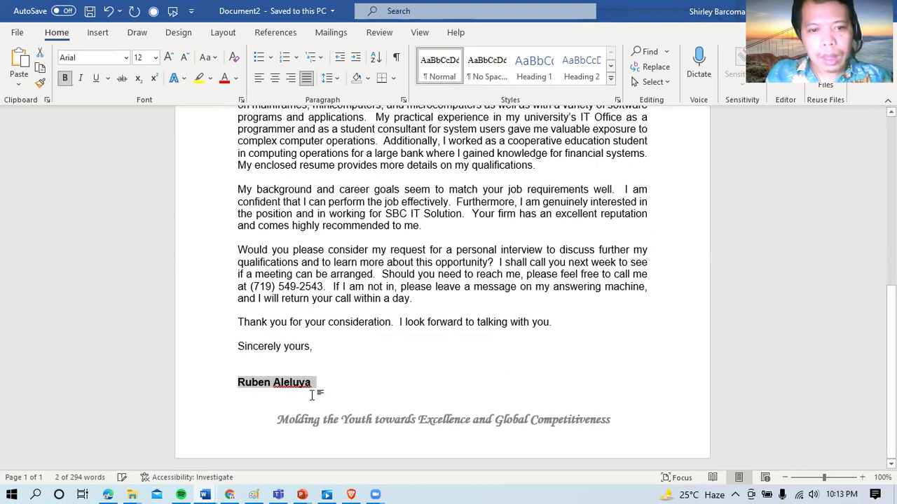
left_click(314, 394)
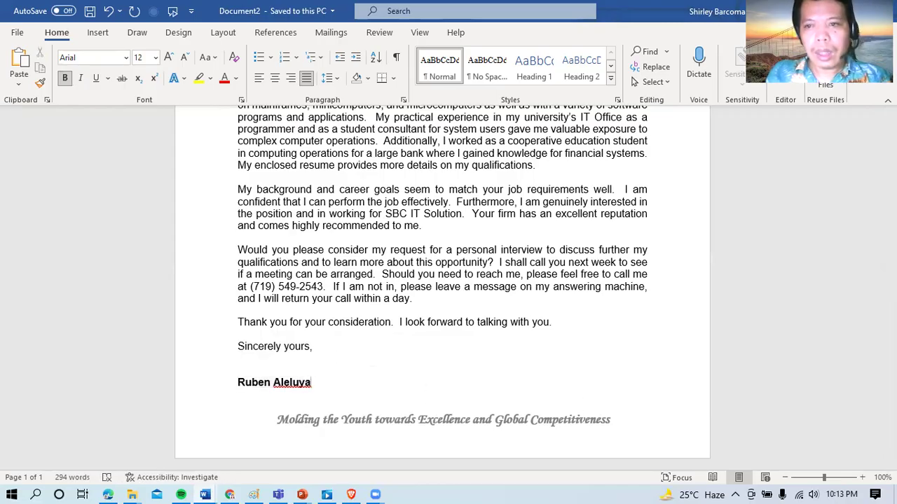
Step: Select the letter's body paragraphs and reapply justified alignment
scroll(856, 382, "up", 5)
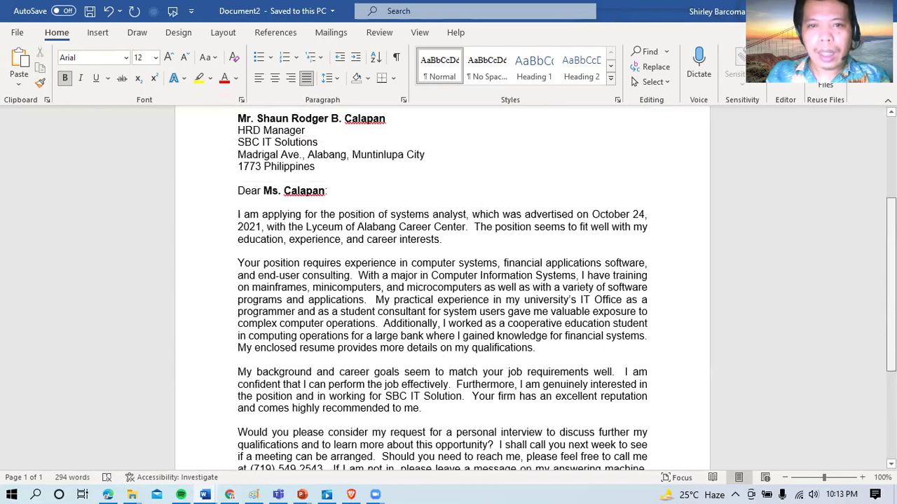
scroll(856, 382, "up", 4)
scroll(856, 382, "down", 3)
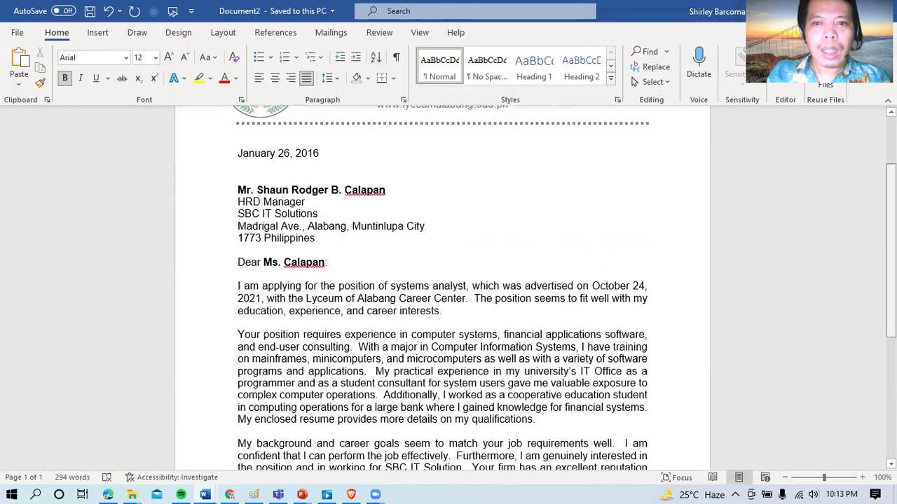
scroll(442, 287, "down", 4)
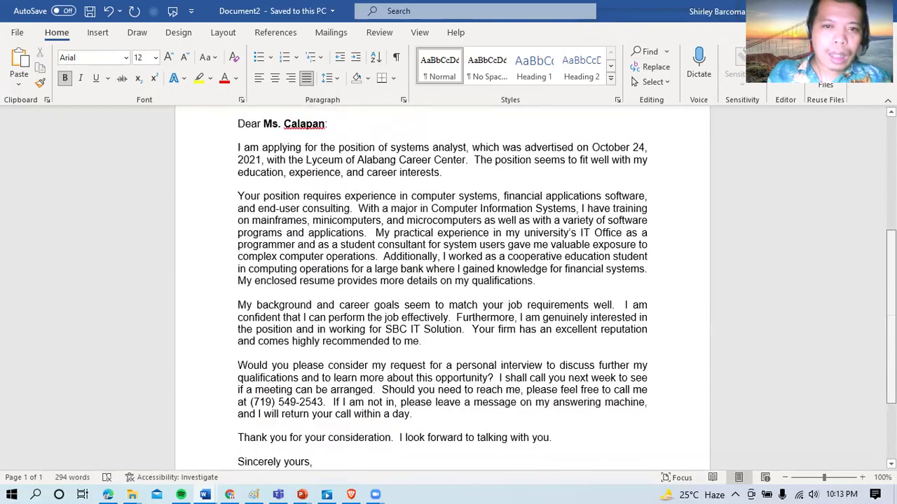
scroll(442, 287, "down", 3)
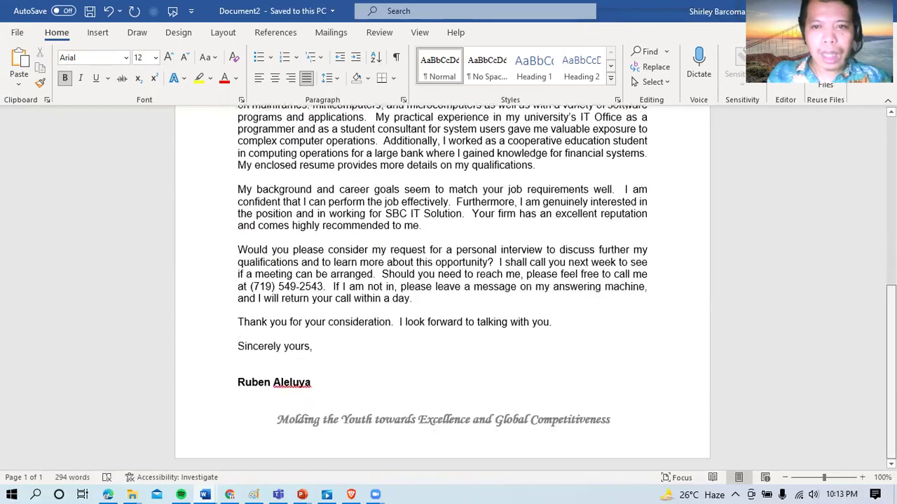
scroll(730, 303, "up", 4)
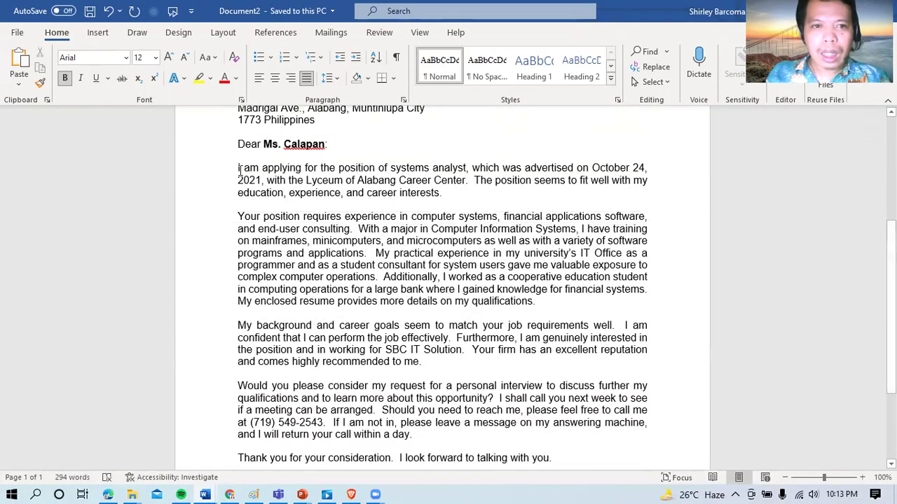
left_click_drag(238, 170, 299, 398)
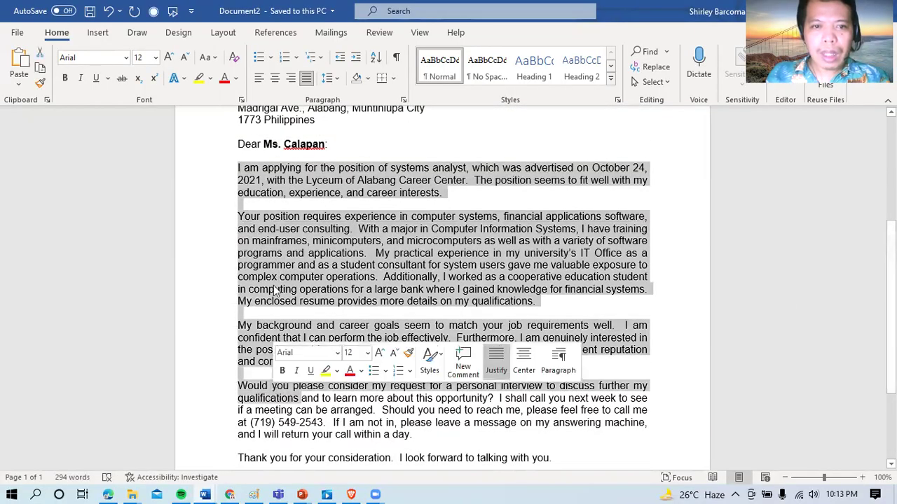
left_click(258, 78)
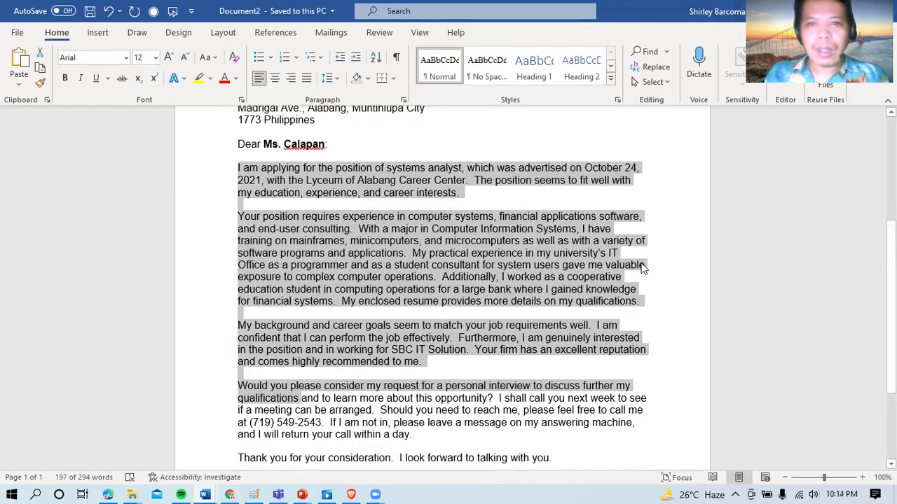
left_click(306, 81)
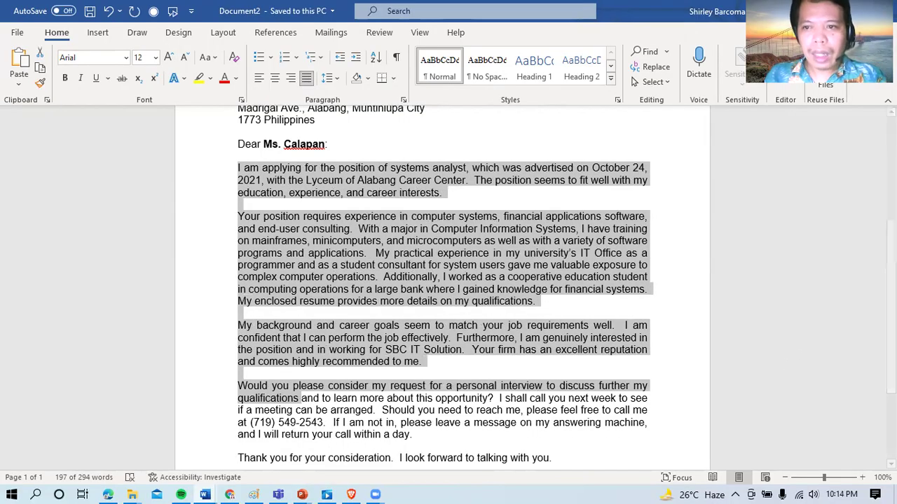
Step: Deselect the paragraphs and look over the single-page letter
scroll(867, 365, "down", 1)
scroll(866, 364, "up", 6)
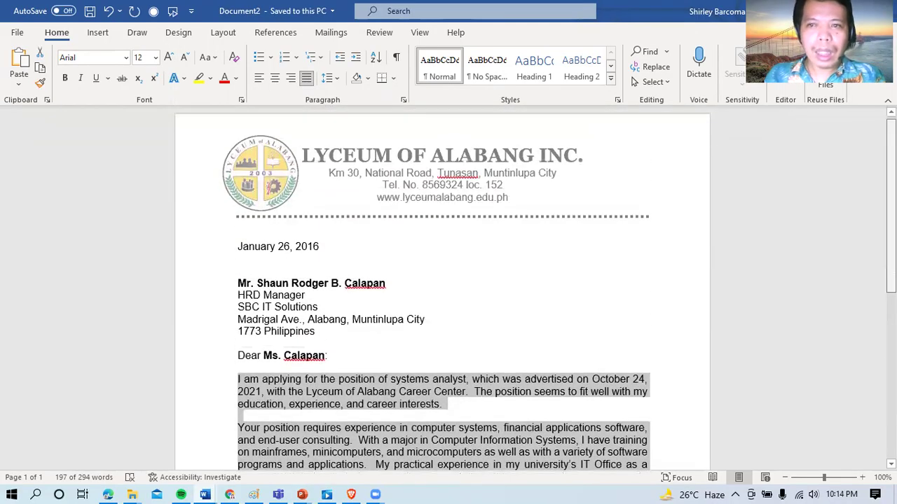
scroll(866, 364, "down", 7)
scroll(867, 364, "up", 4)
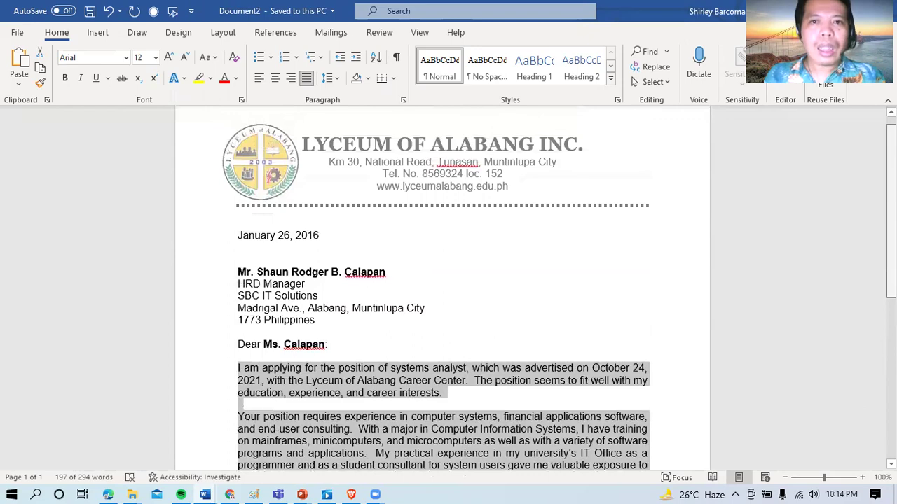
scroll(775, 392, "down", 6)
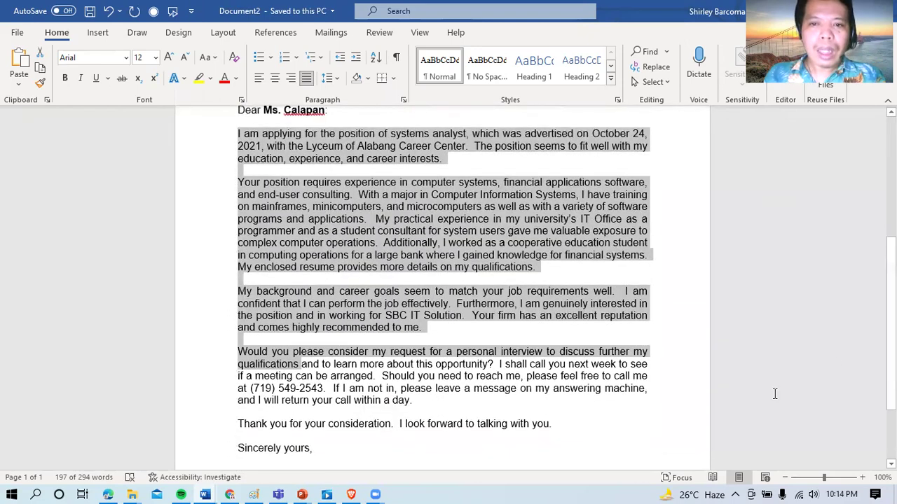
left_click(704, 320)
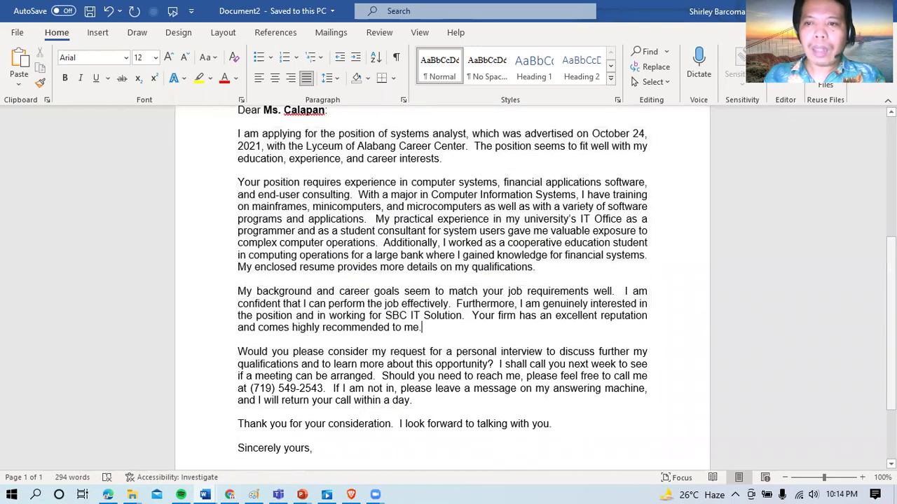
scroll(889, 322, "down", 3)
scroll(830, 278, "up", 10)
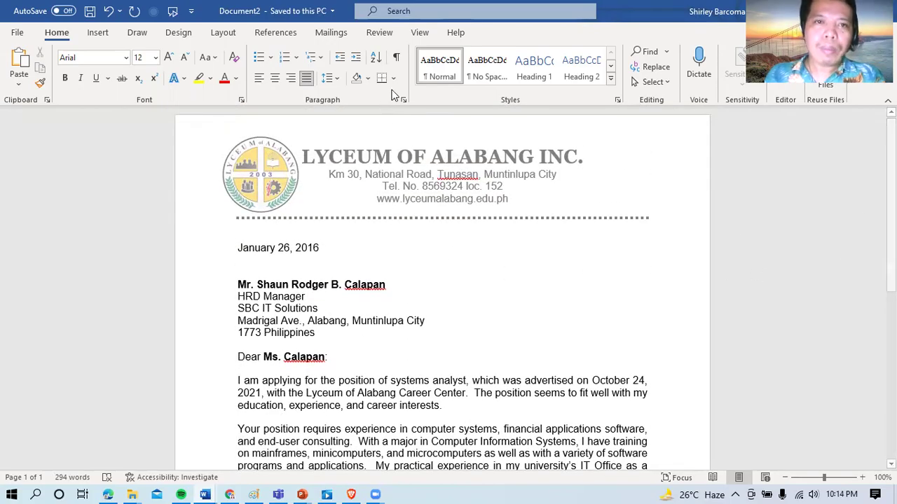
Step: Create an envelope with the sender's name as return address and add it to the document
left_click(338, 36)
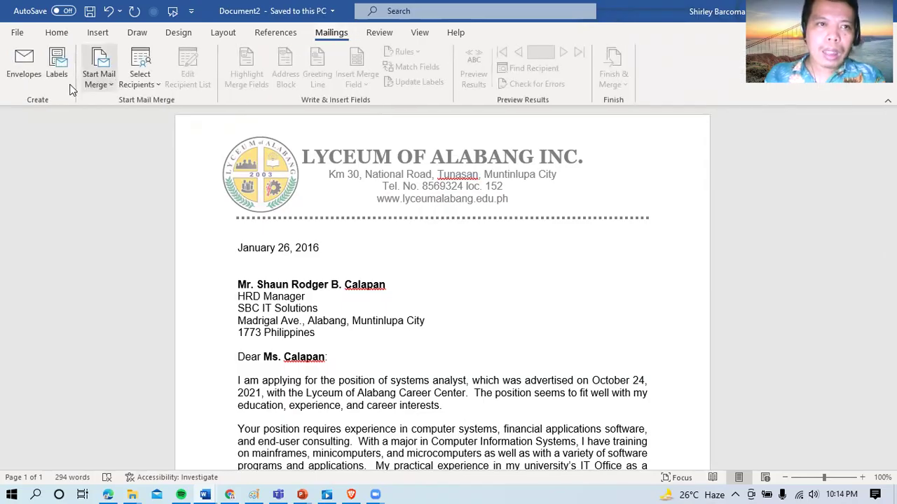
left_click(14, 67)
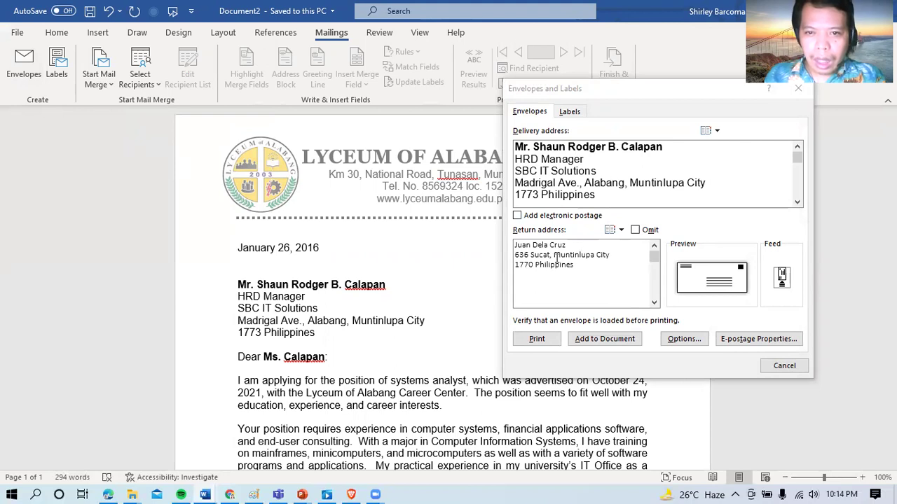
left_click_drag(567, 246, 516, 247)
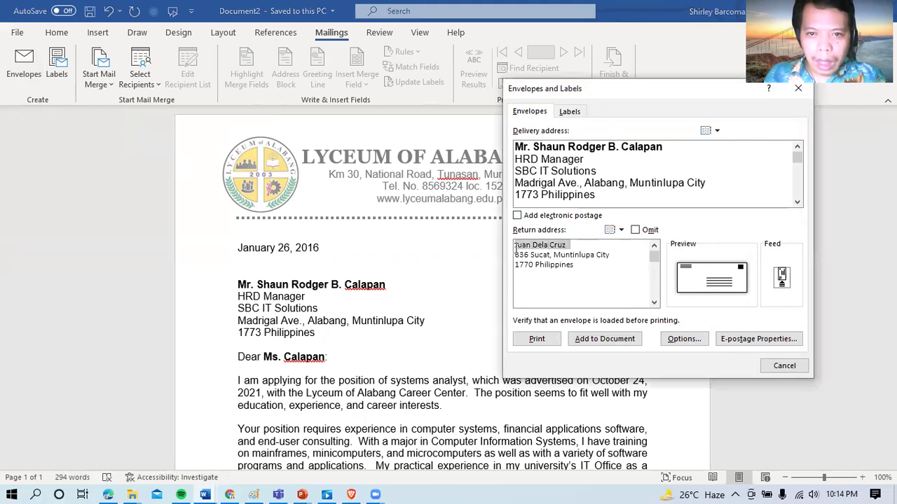
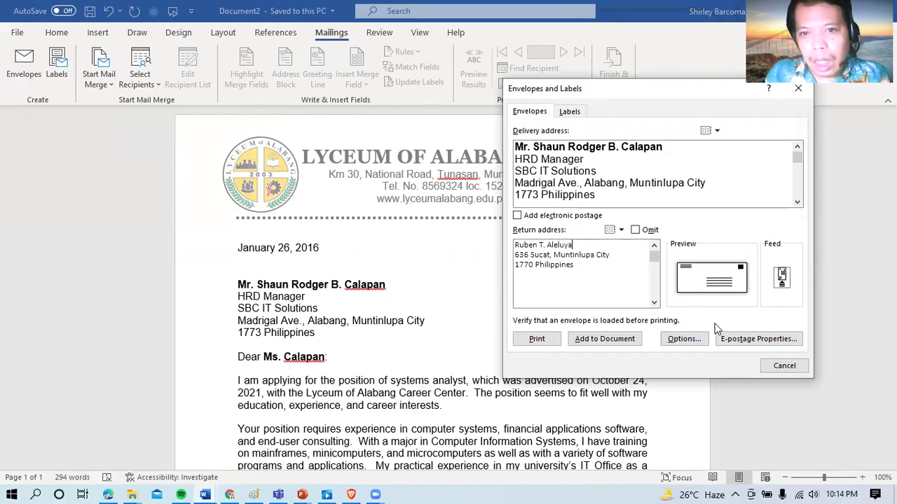
left_click(626, 342)
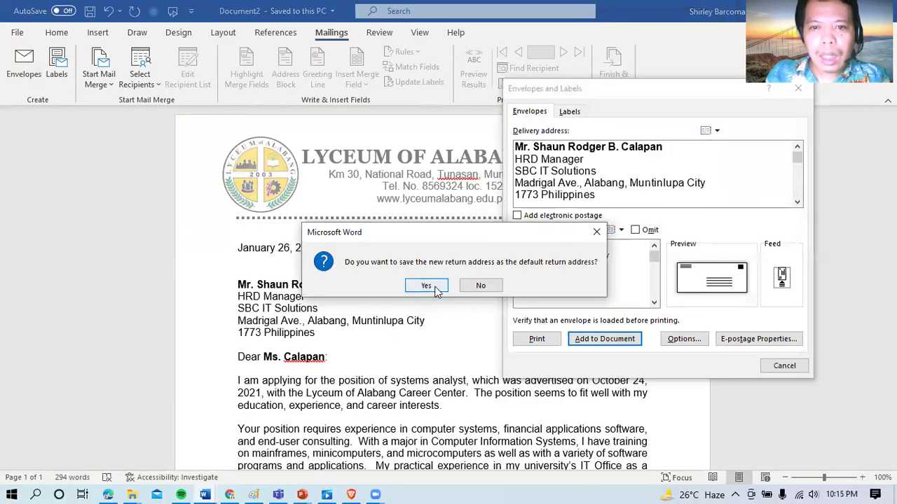
Step: Keep the return address as default, bold the sender's name, and enlarge the return address to 12 pt
left_click(434, 290)
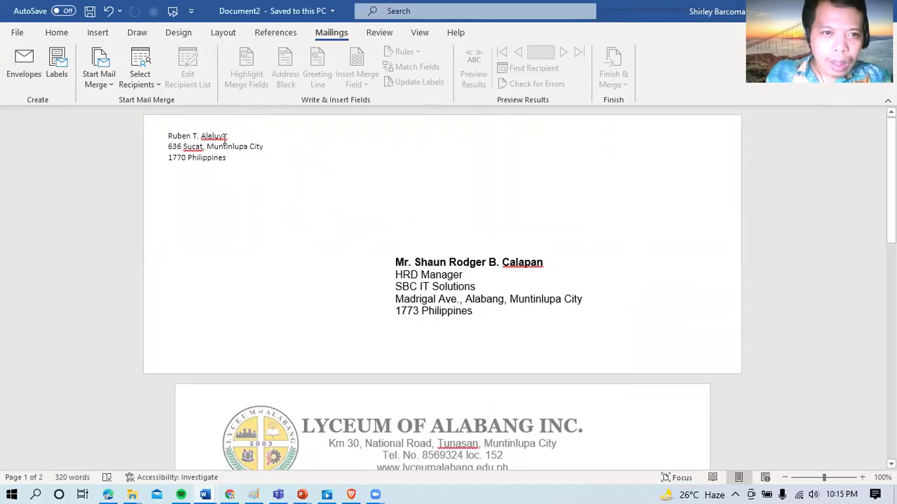
left_click_drag(236, 135, 171, 138)
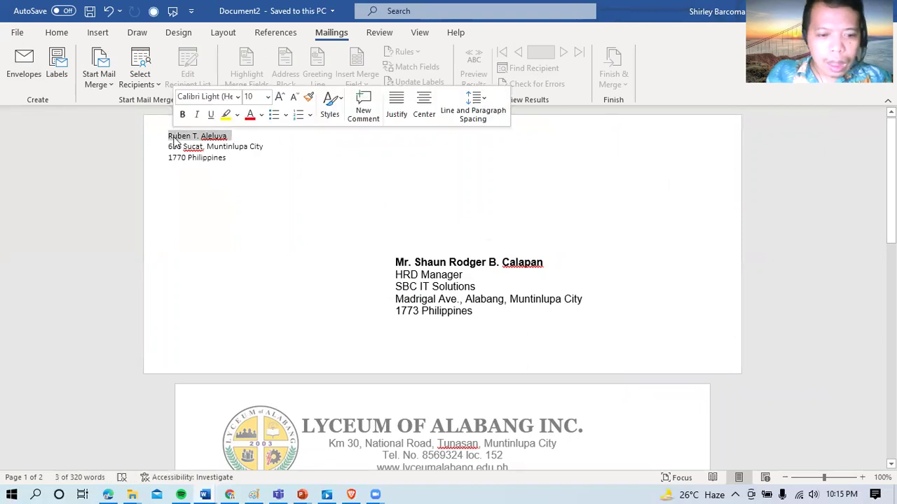
key("ctrl+b")
left_click_drag(229, 164, 169, 139)
key("ctrl+shift+period")
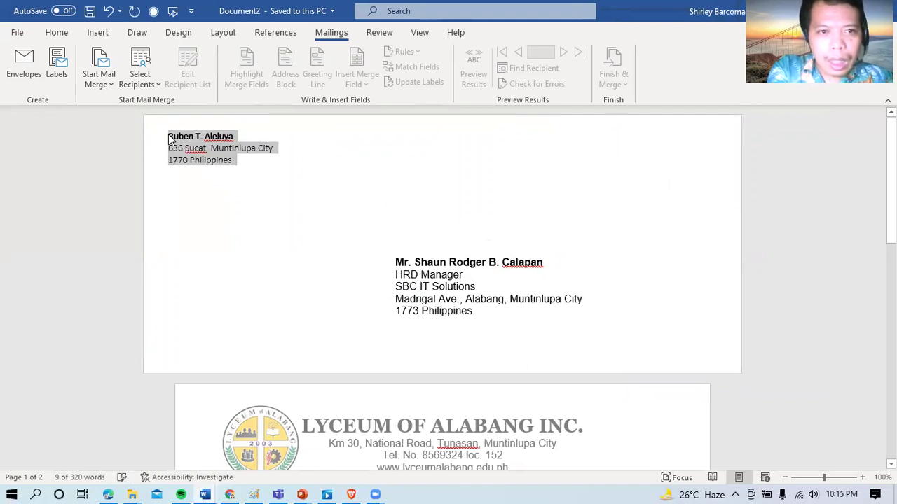
key("ctrl+shift+period")
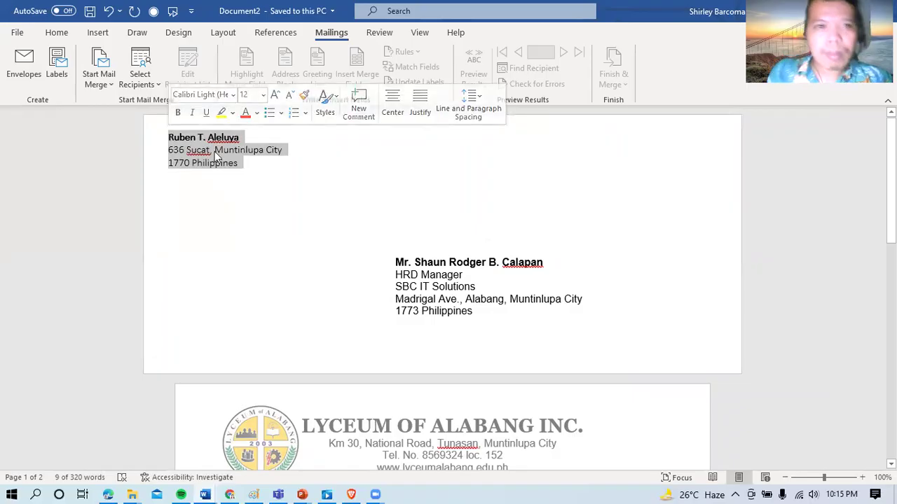
left_click(259, 156)
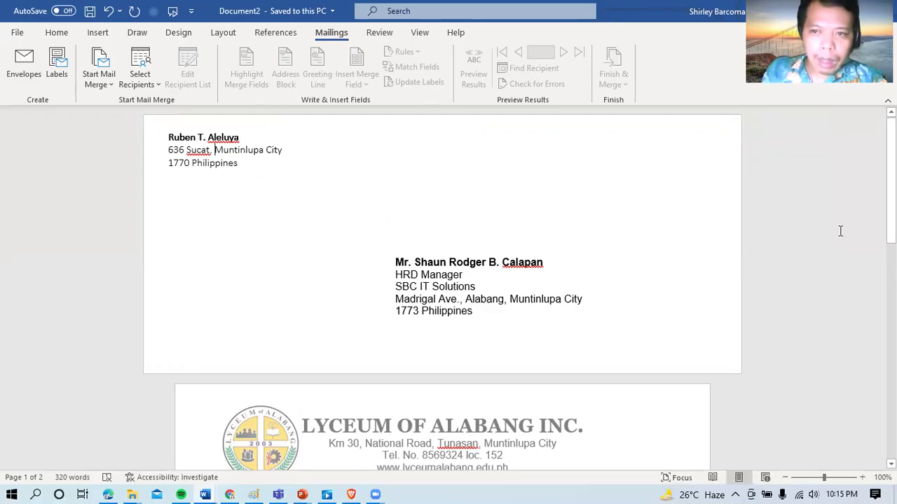
mouse_move(890, 196)
left_mouse_down()
mouse_move(684, 197)
mouse_move(874, 222)
mouse_move(890, 208)
left_mouse_up()
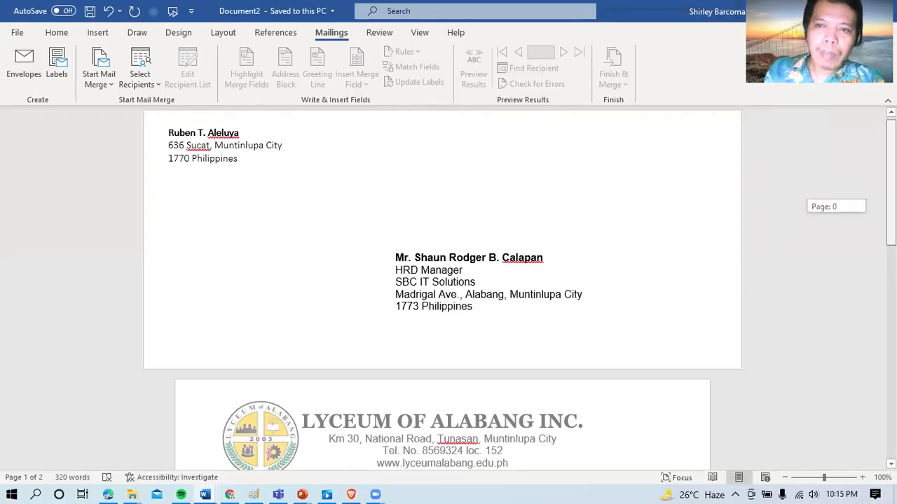
left_click_drag(891, 208, 891, 208)
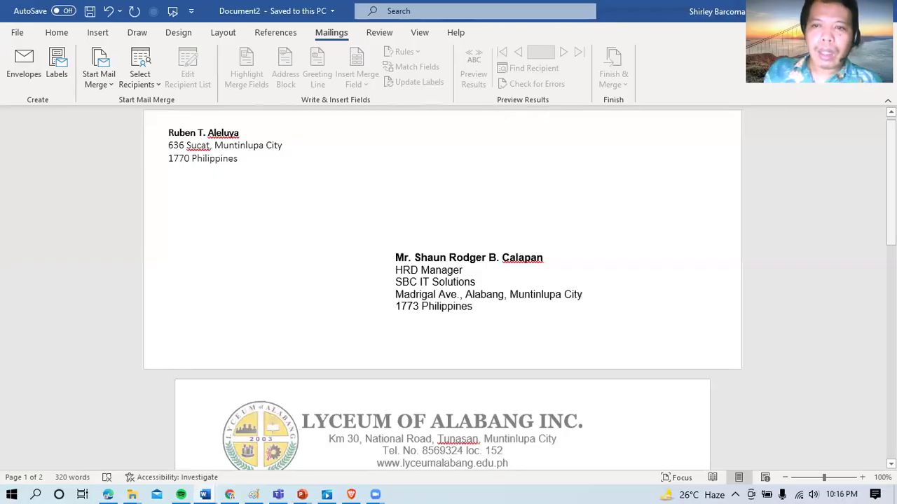
left_click_drag(890, 203, 891, 341)
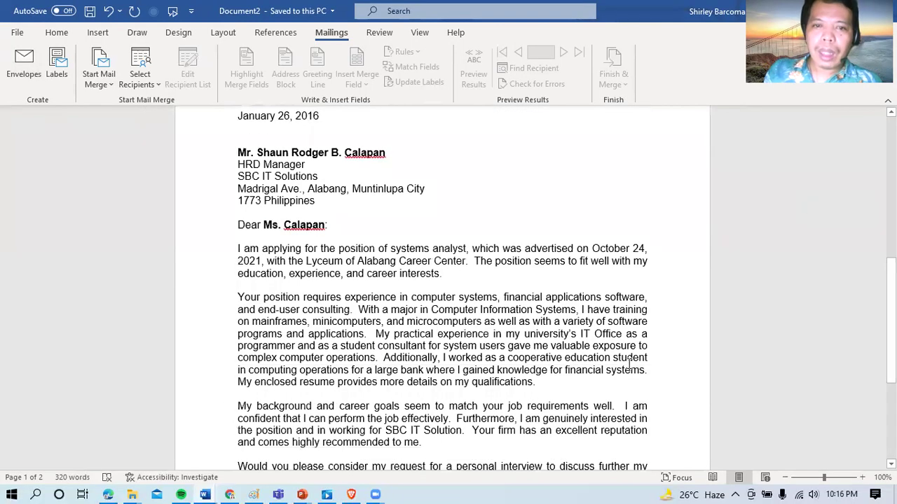
left_click_drag(891, 289, 890, 146)
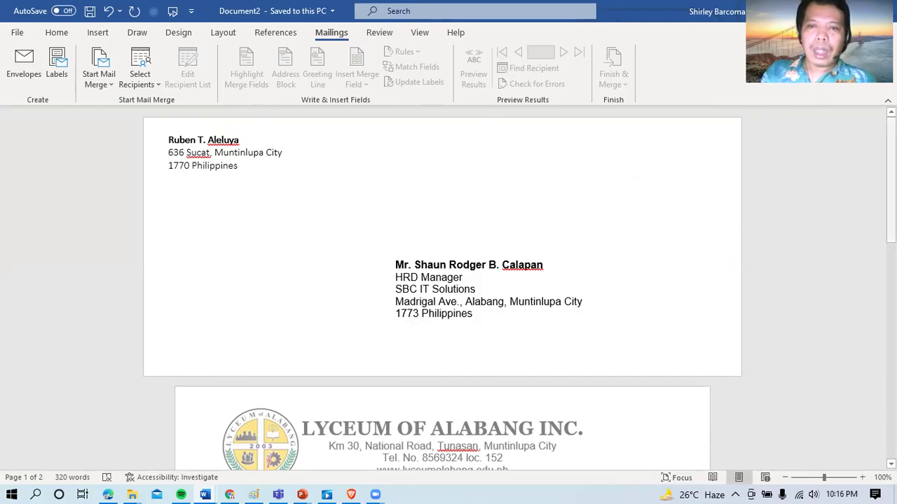
left_click_drag(890, 234, 890, 268)
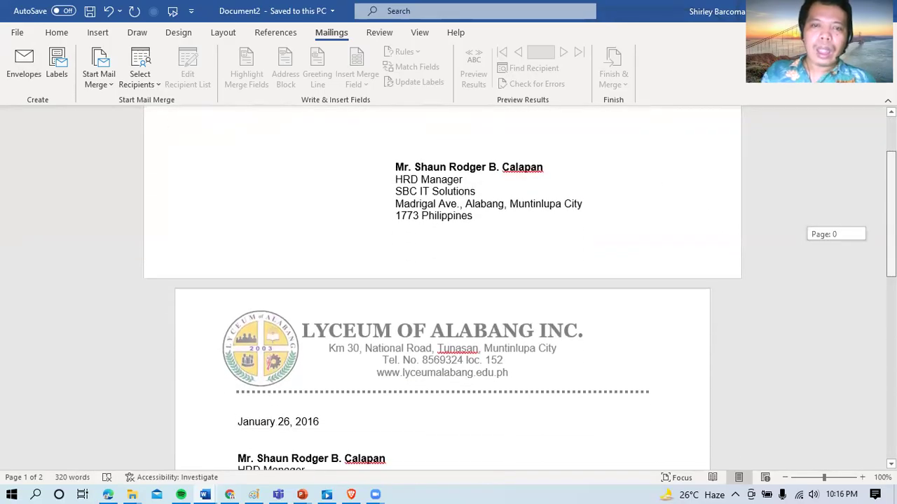
scroll(442, 287, "down", 5)
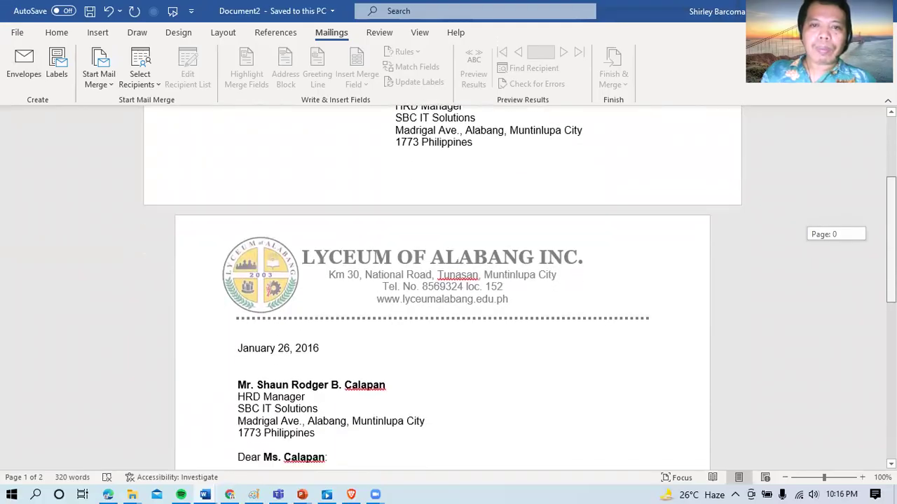
scroll(442, 287, "down", 3)
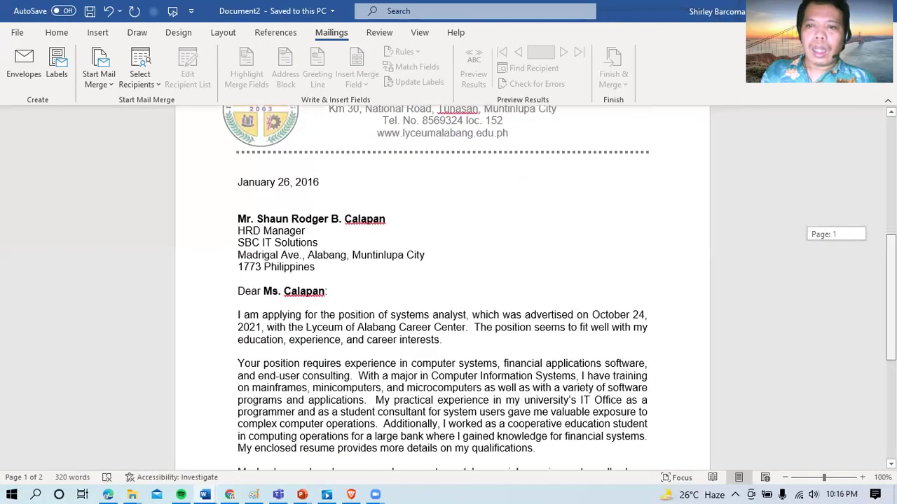
scroll(442, 288, "down", 2)
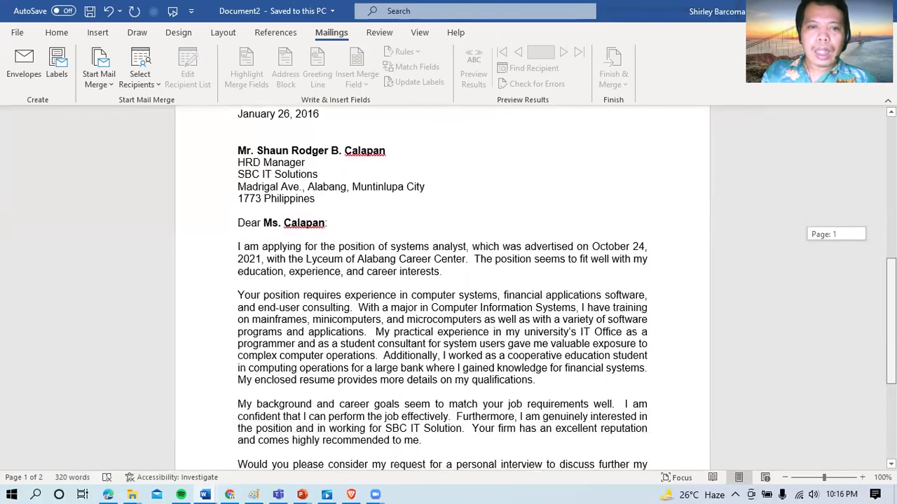